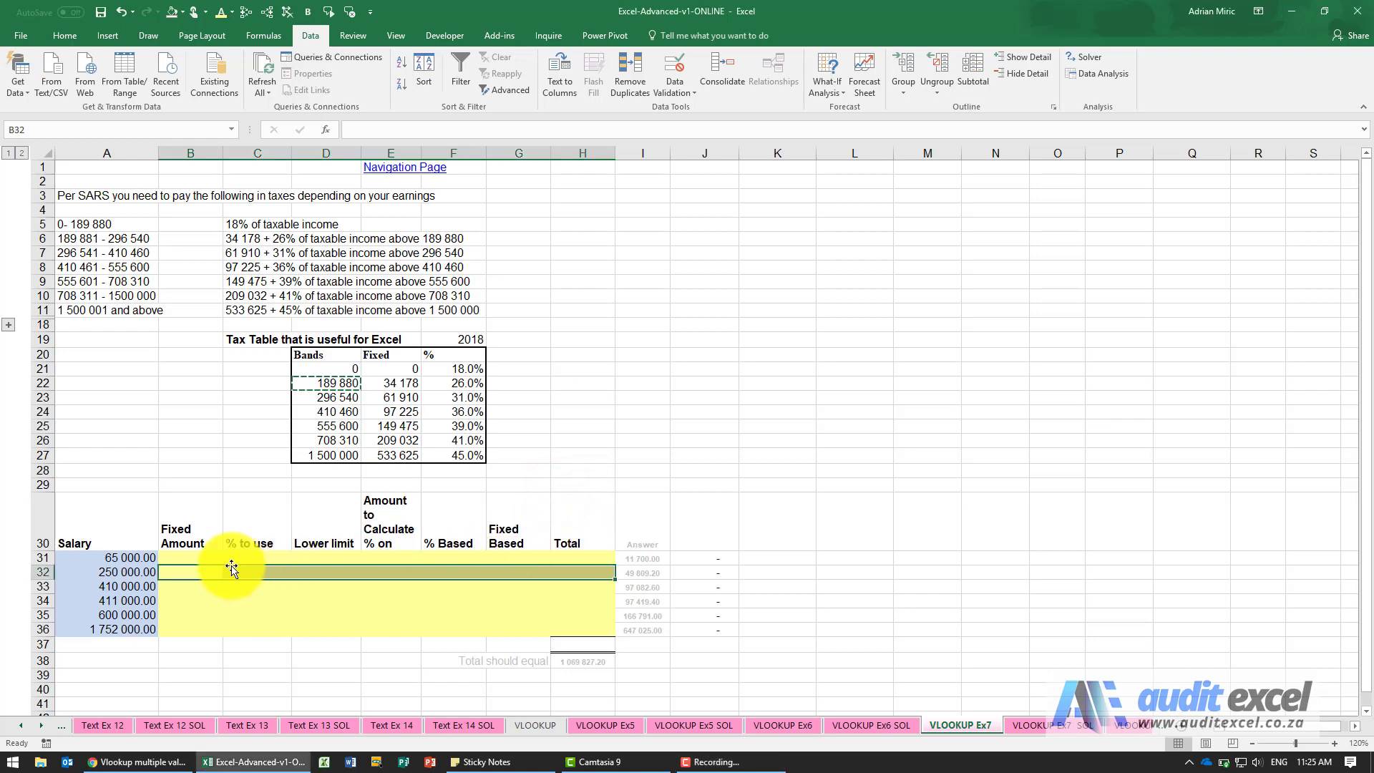
Start a VLOOKUP function in cell B31 for the salary in A31
left_click(196, 557)
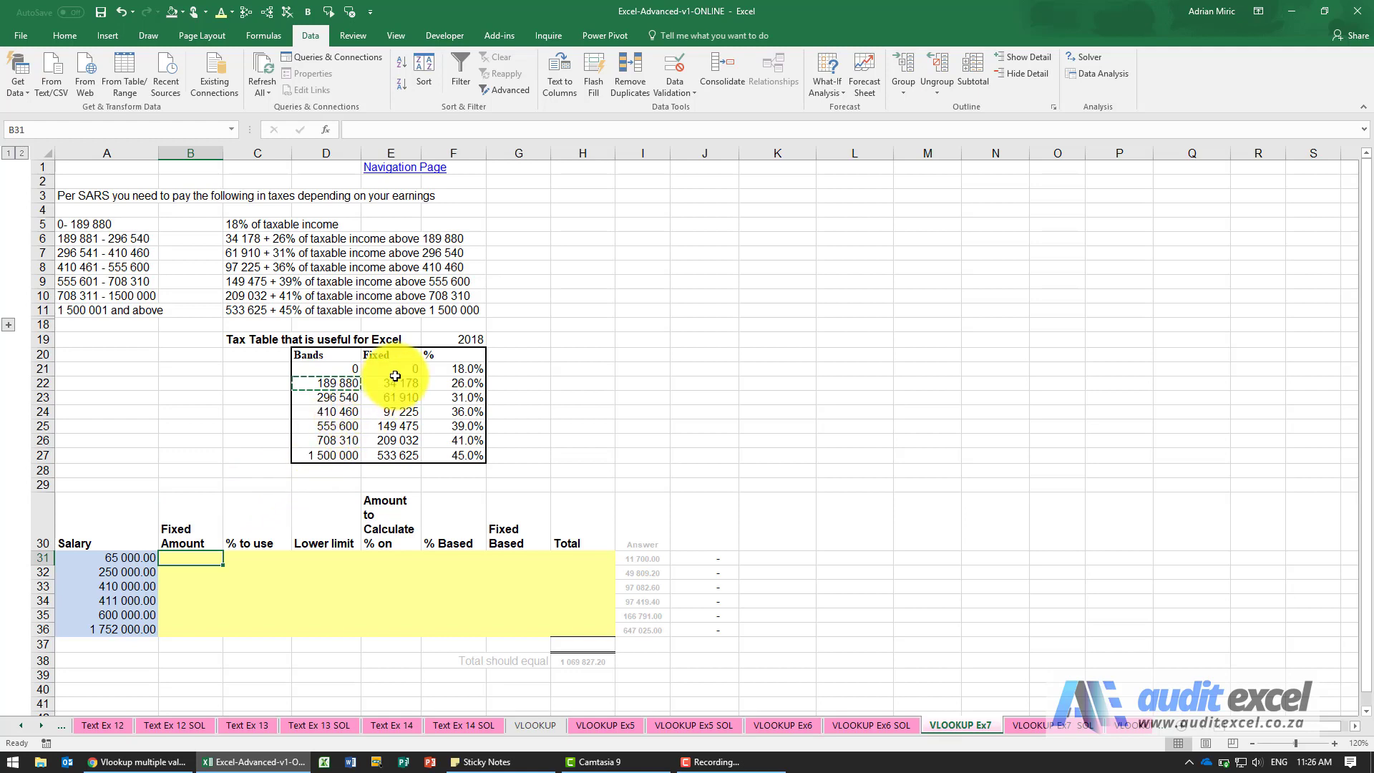
left_click(111, 558)
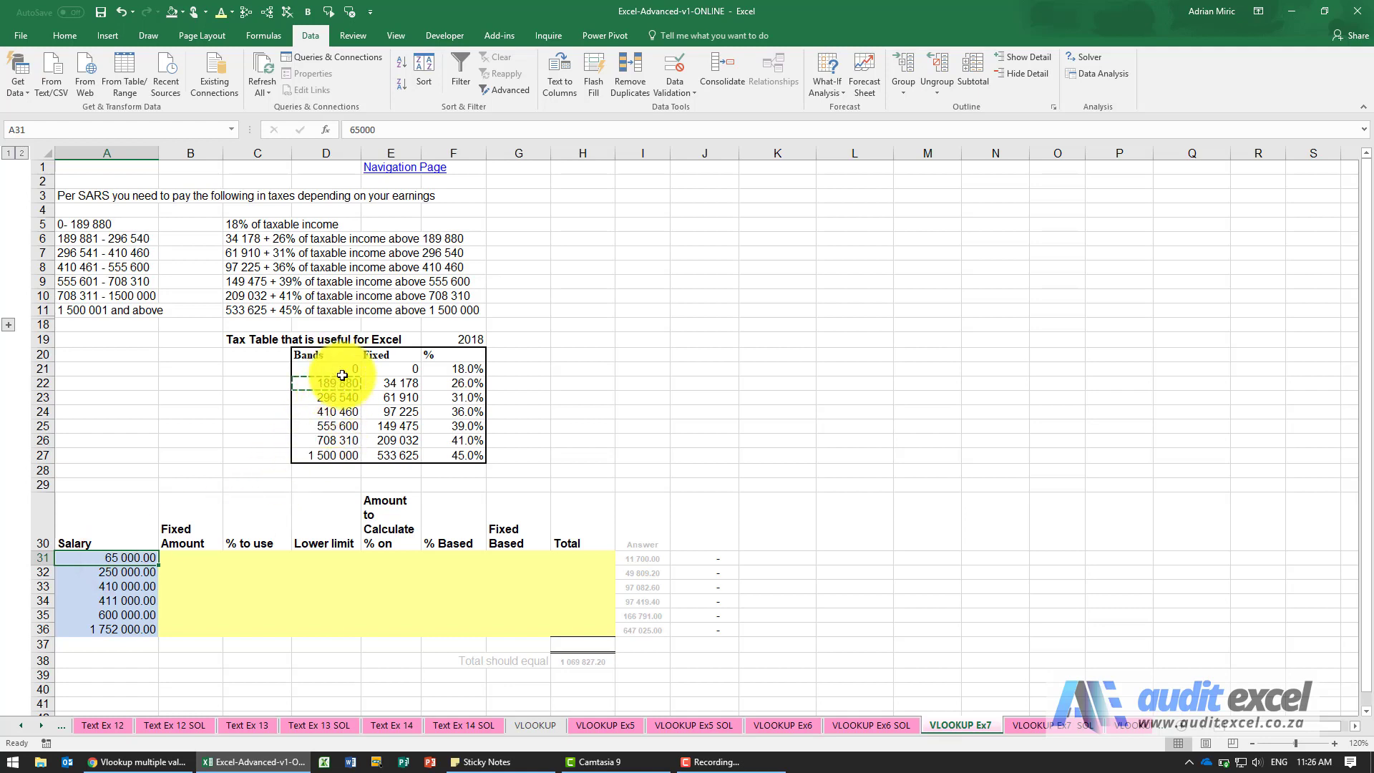
left_click(193, 557)
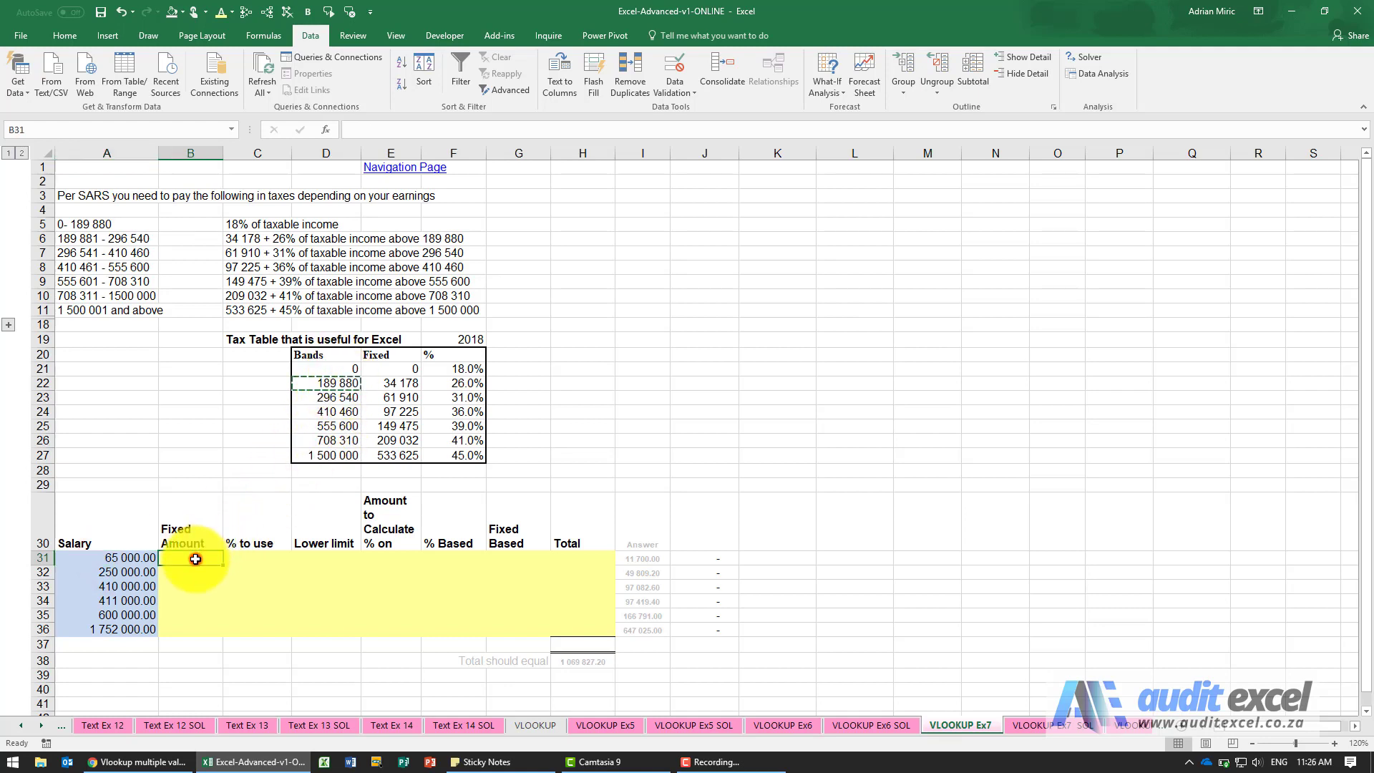
left_click(327, 131)
left_click(663, 466)
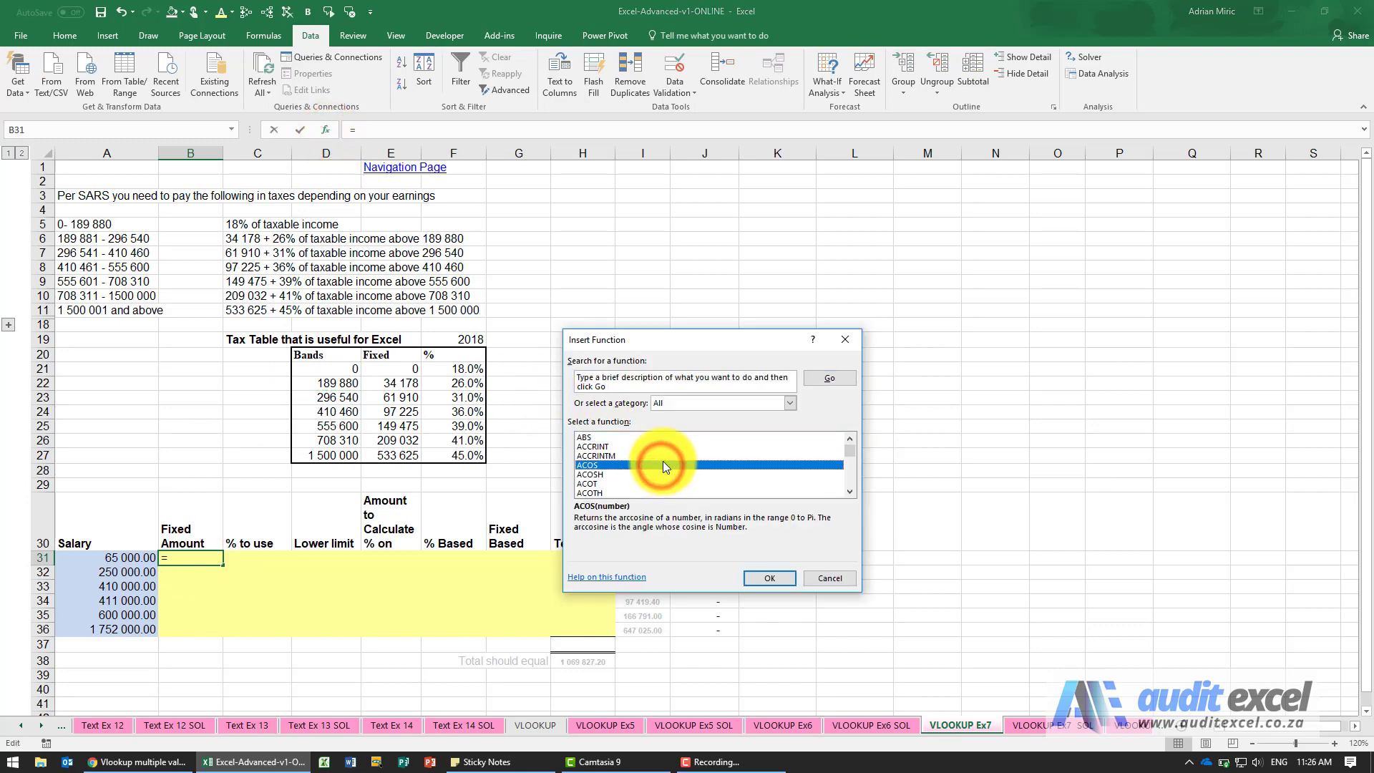
key("v")
key("l")
key("Return")
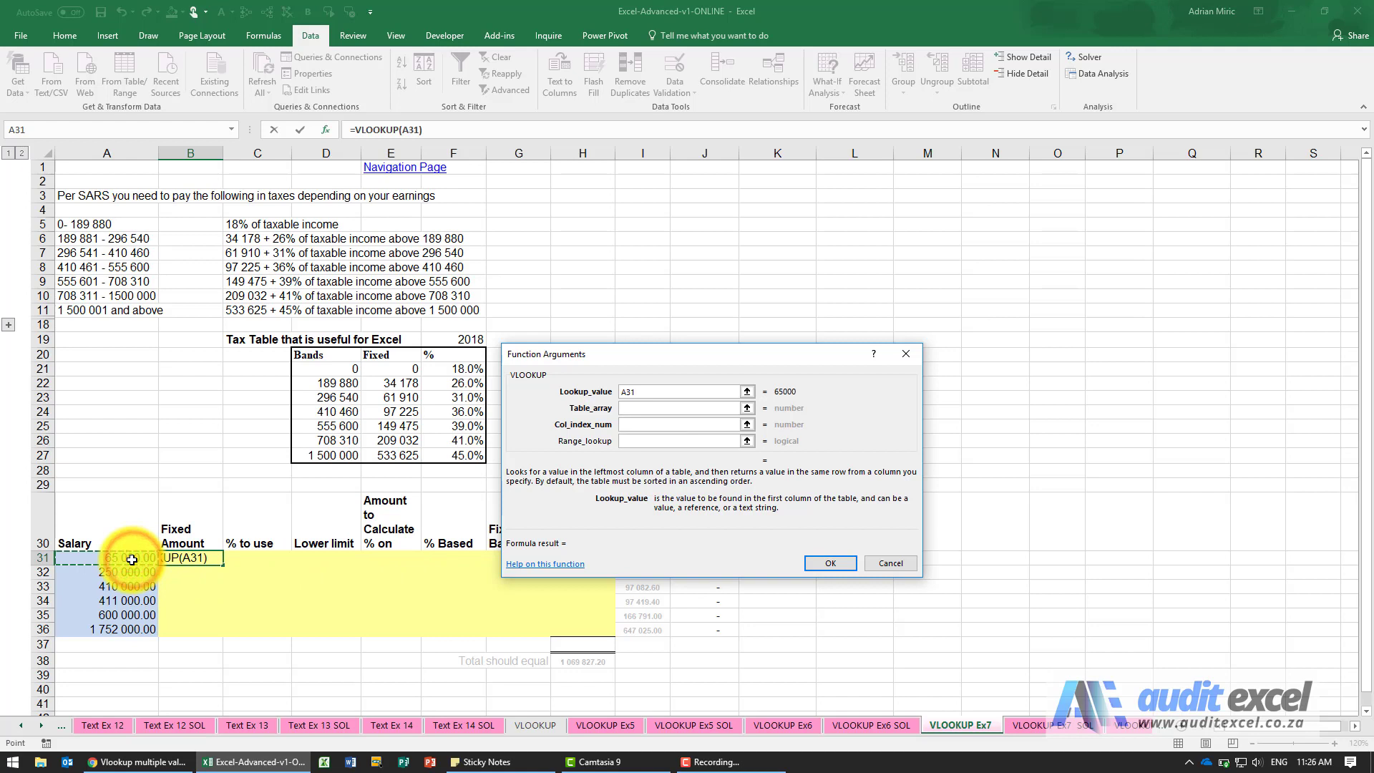
Set the VLOOKUP arguments to A31, $D$21:$F$27, column 2 and TRUE, returning 0
left_click(645, 408)
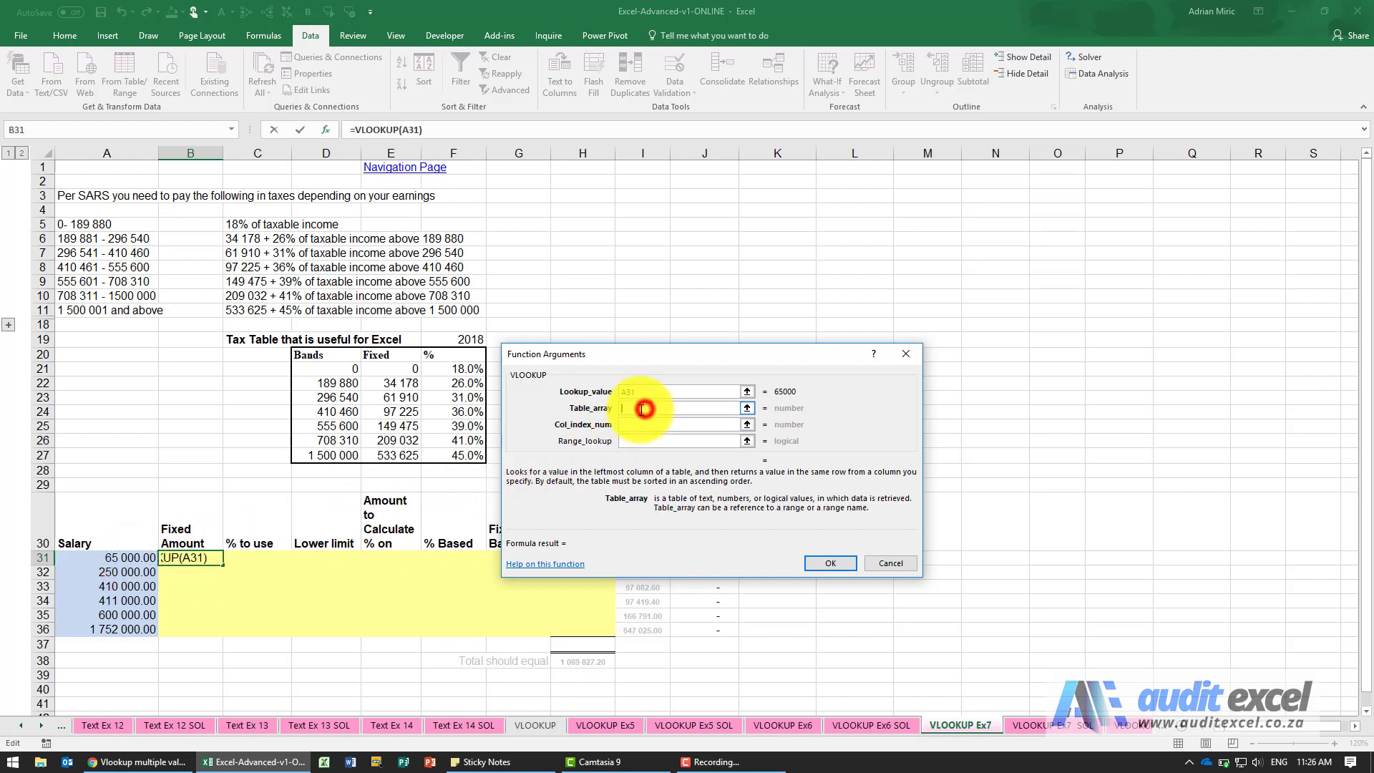
left_click_drag(334, 367, 452, 453)
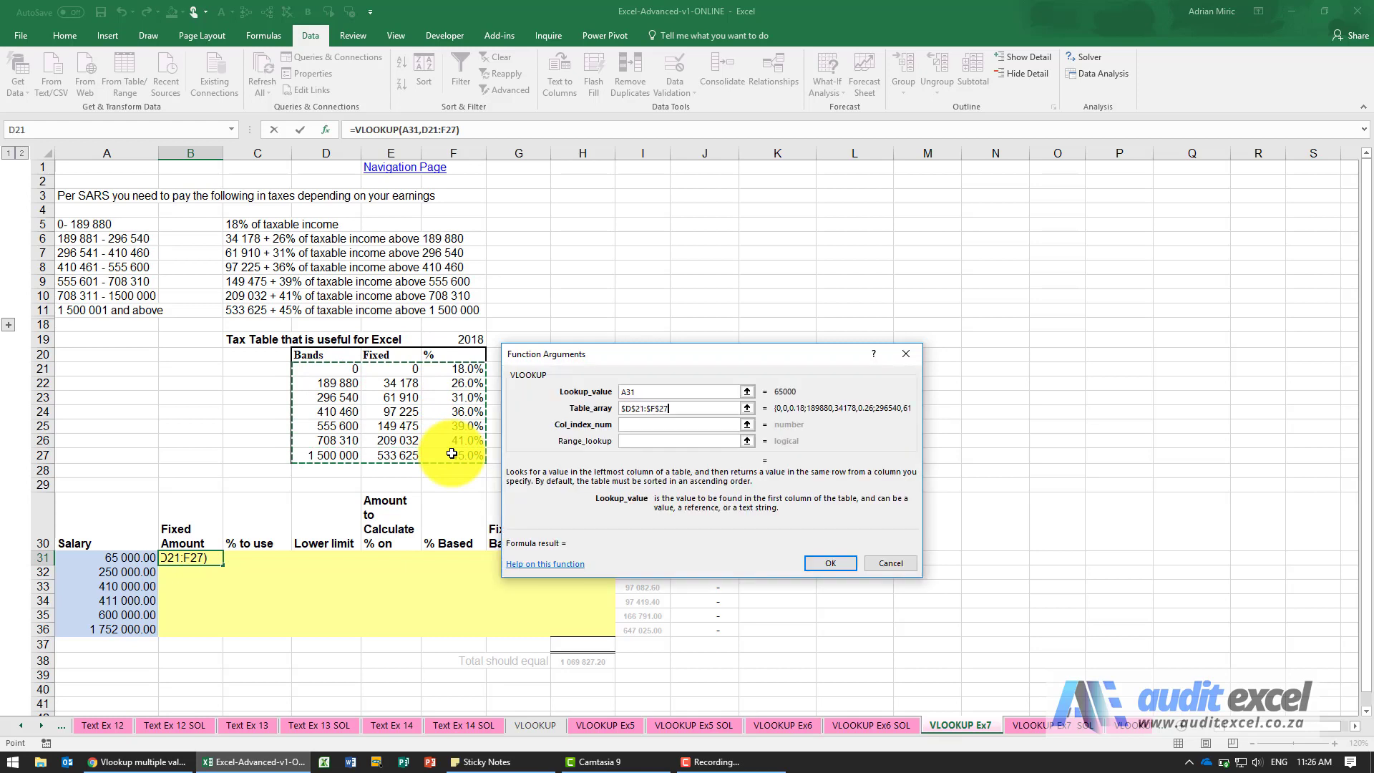
left_click(647, 423)
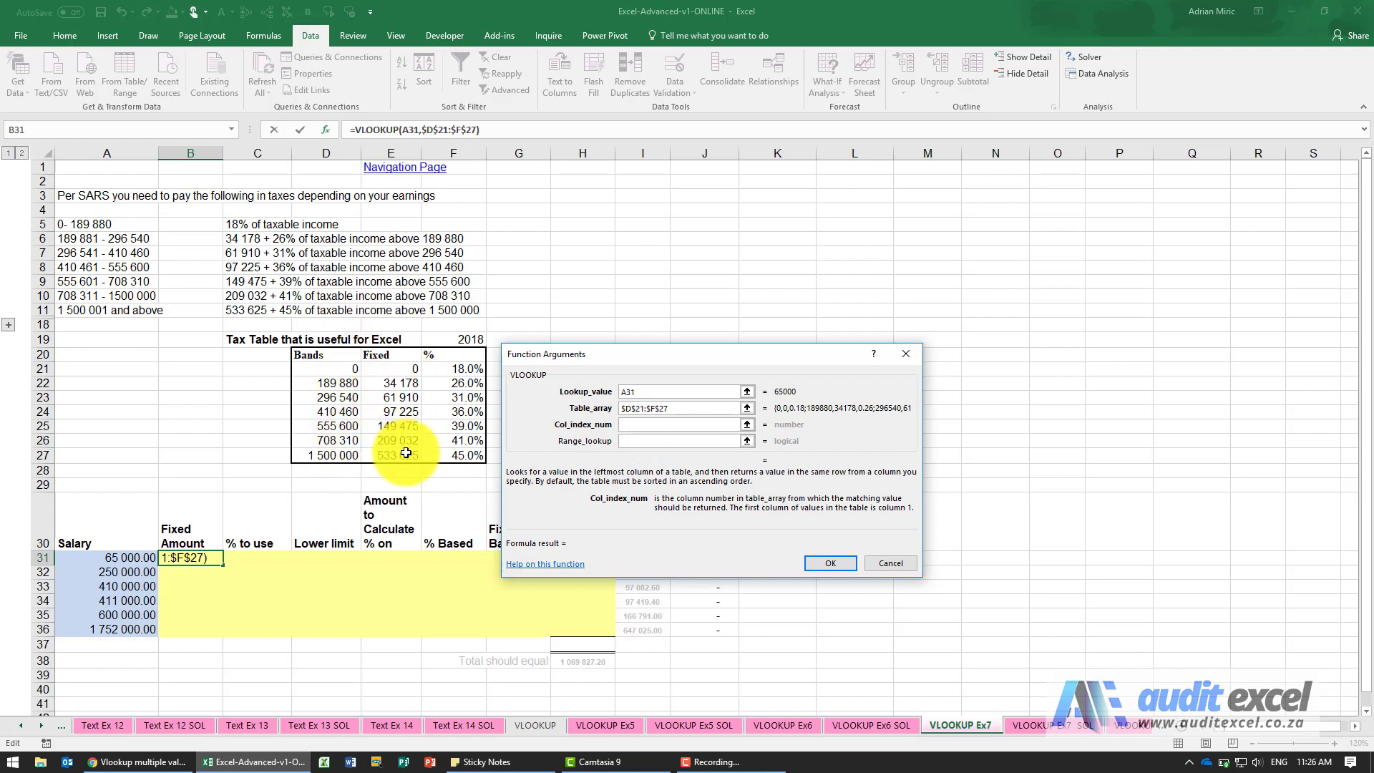
left_click(650, 441)
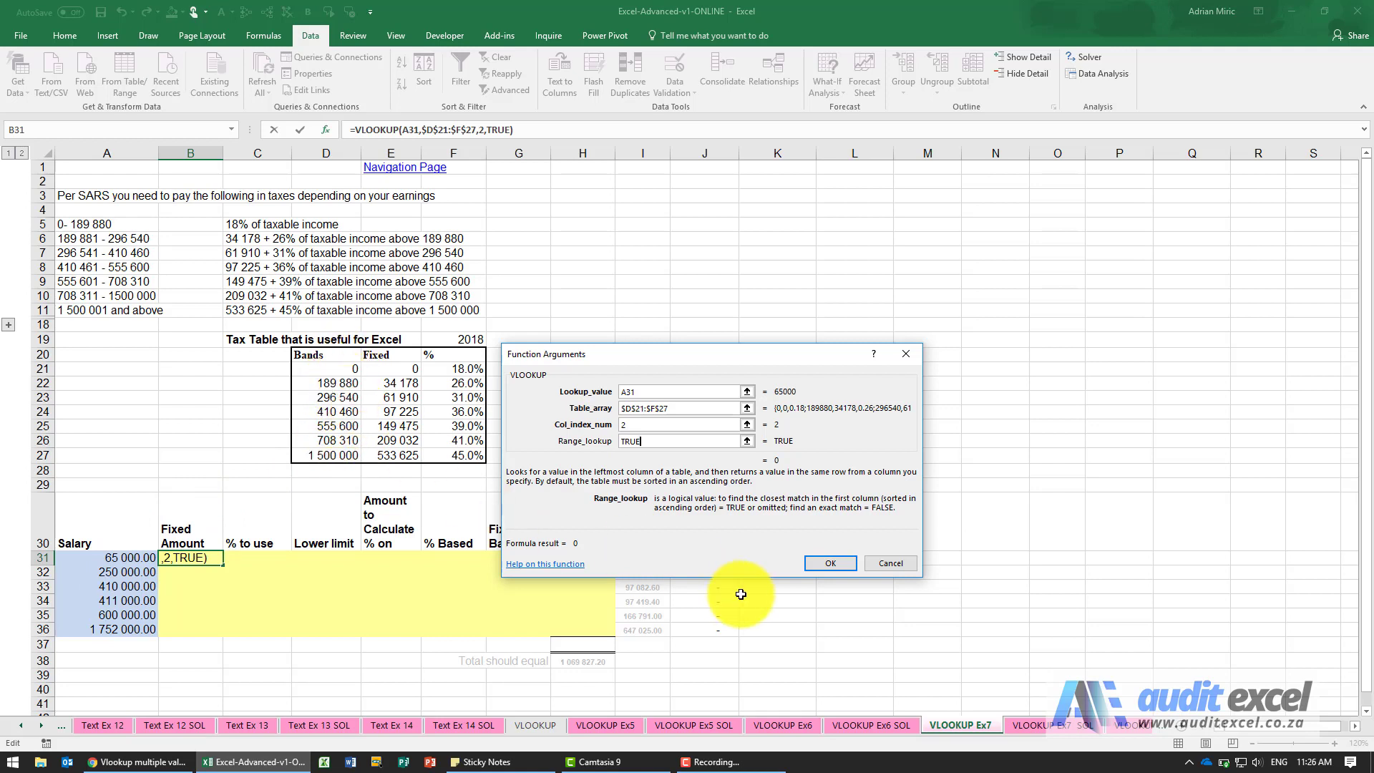
left_click(806, 568)
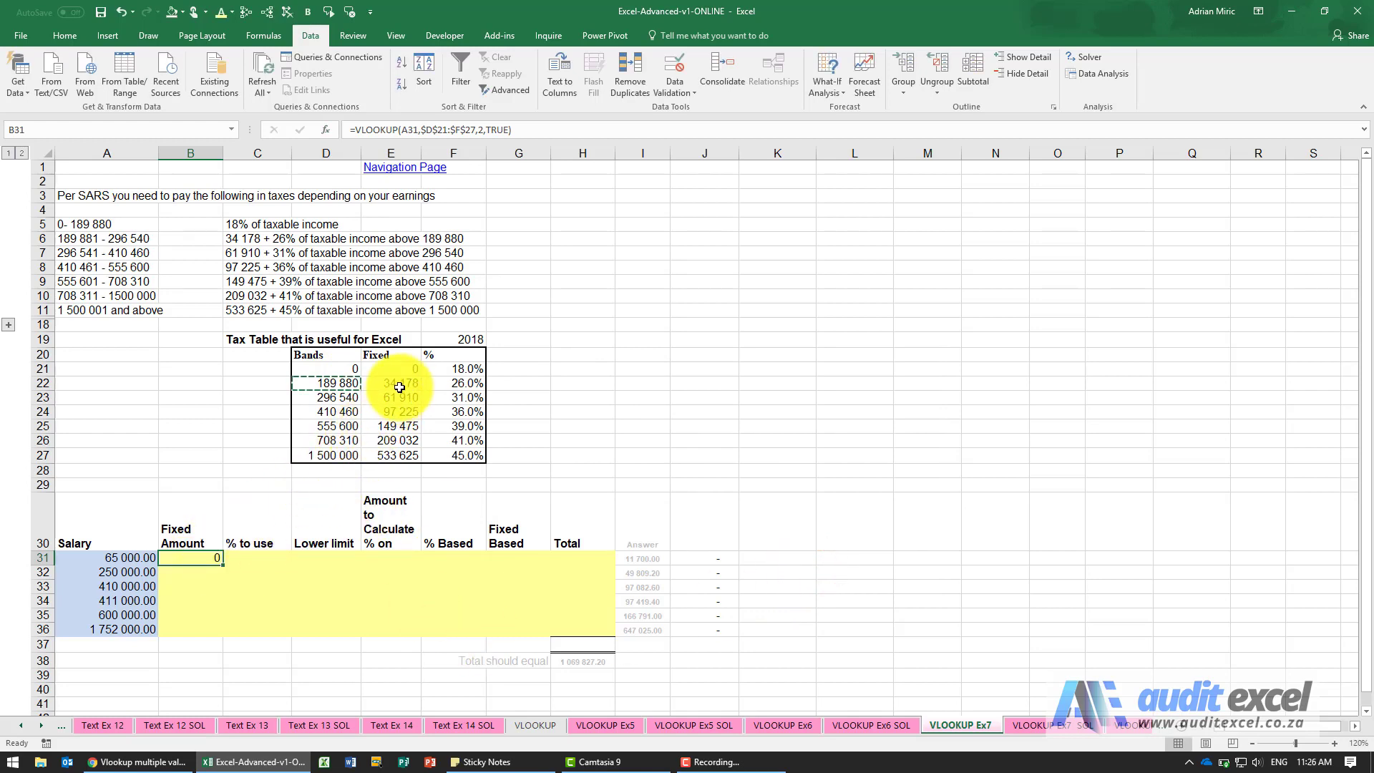
Copy the B31 lookup down to B36, giving fixed amounts 34178 through 533625
double_click(224, 566)
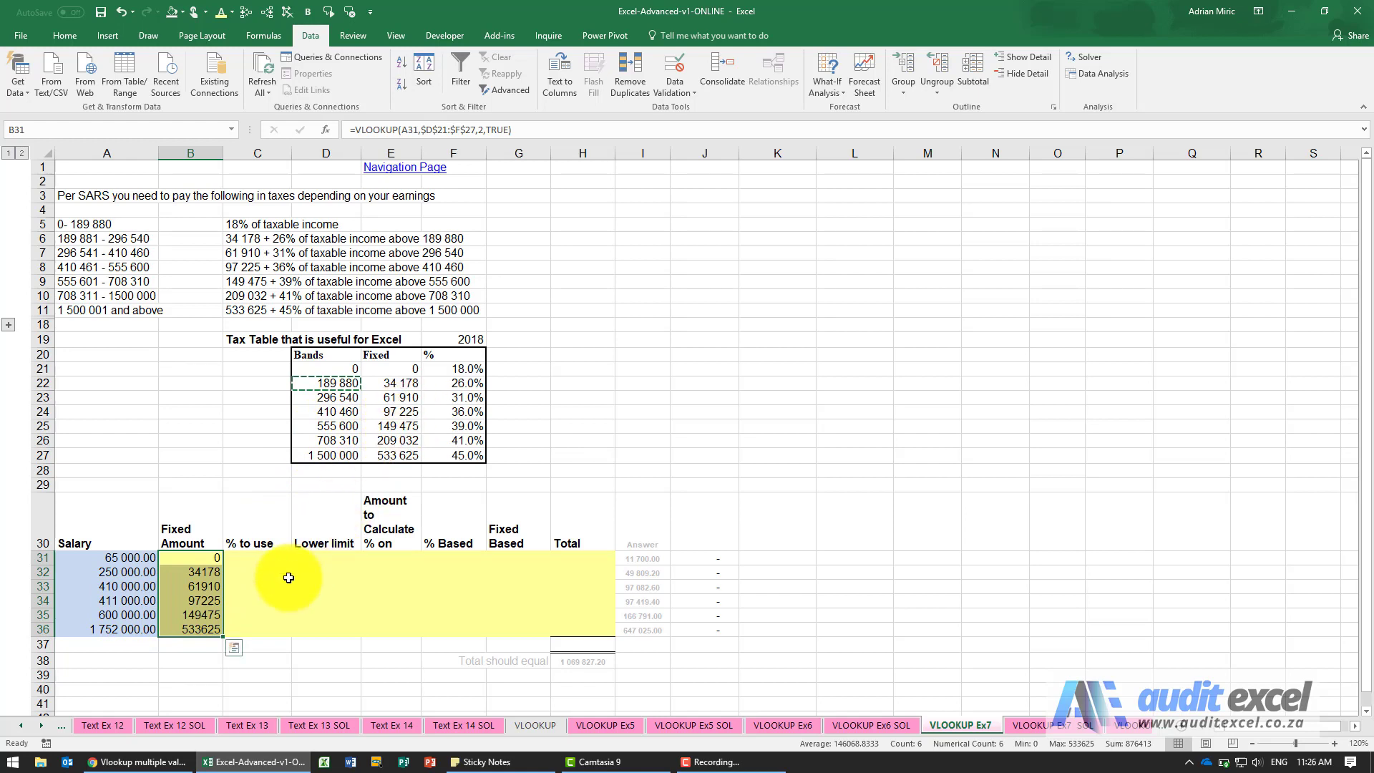
left_click(206, 605)
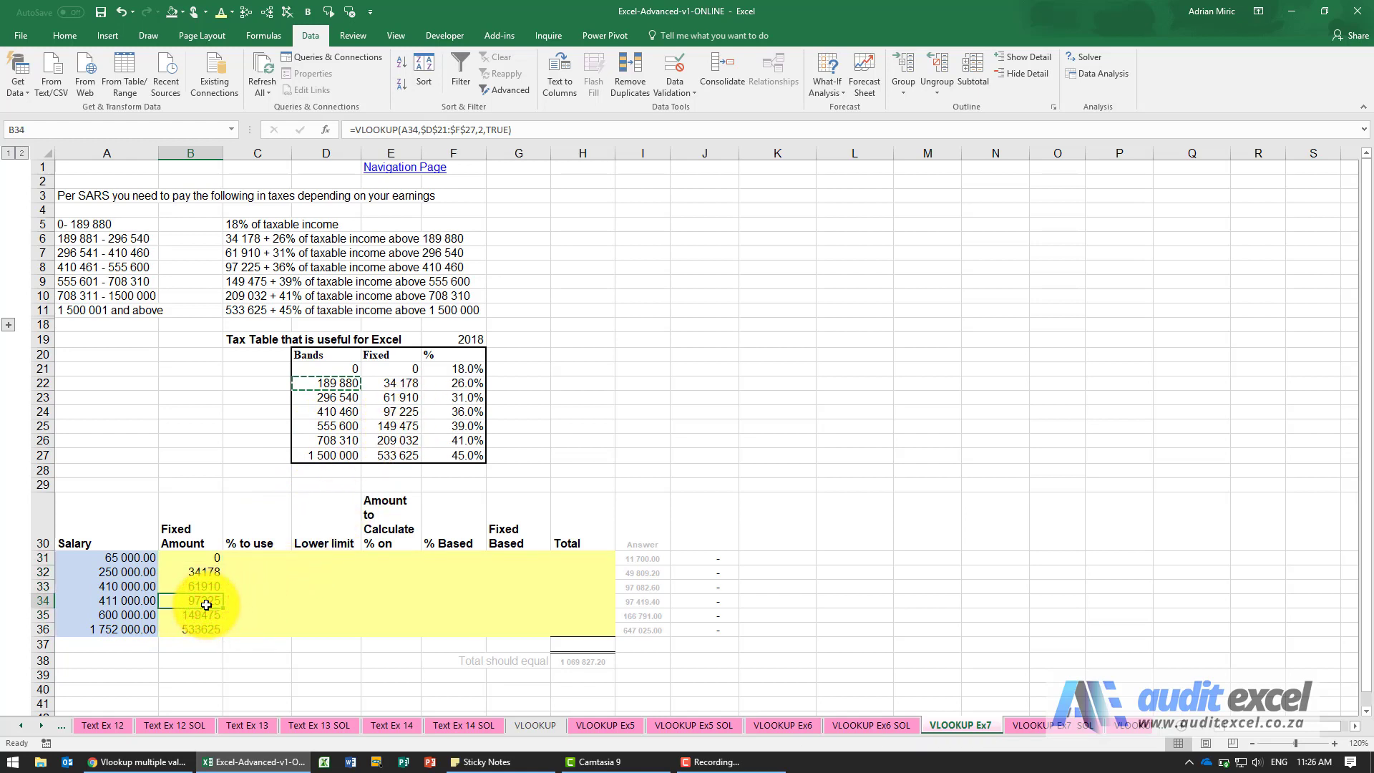
left_click(259, 556)
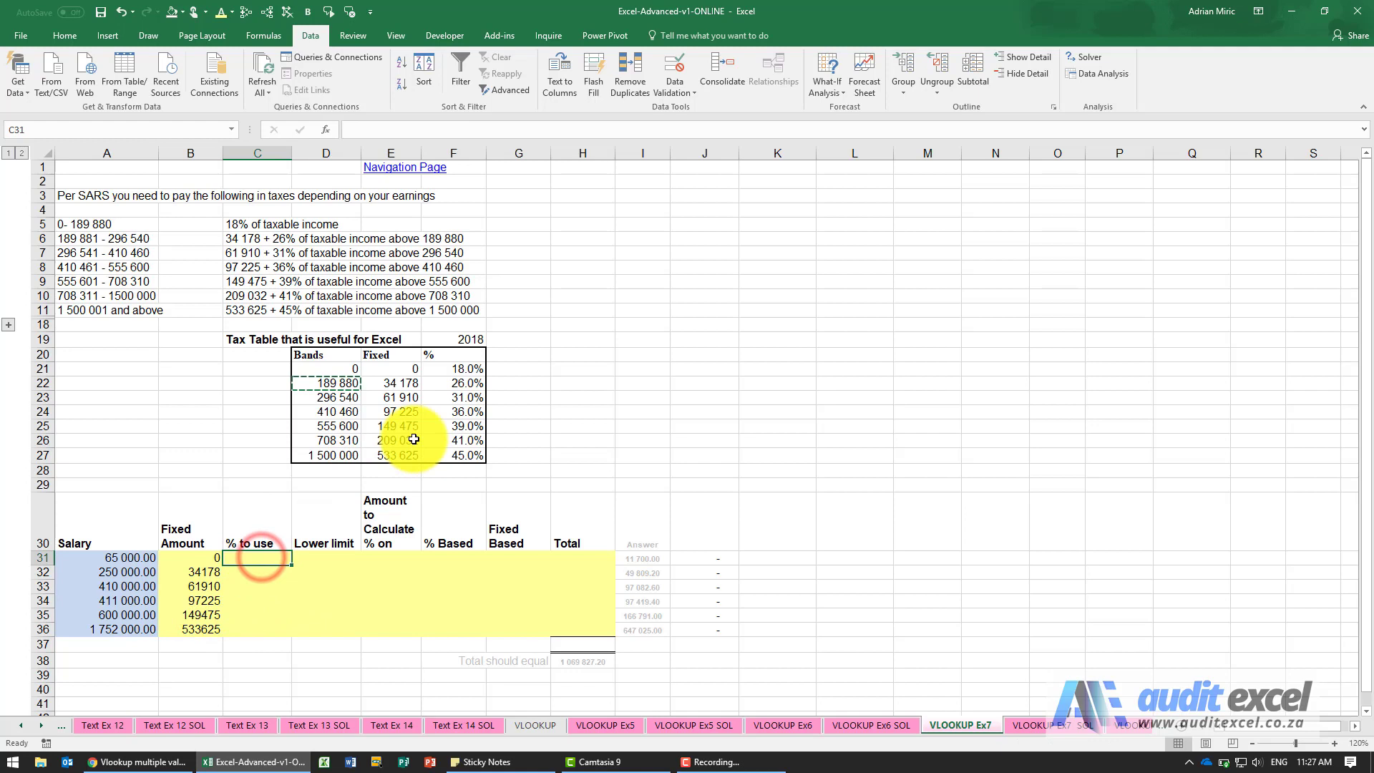
Start a VLOOKUP function in cell C31
left_click(328, 131)
left_click(660, 438)
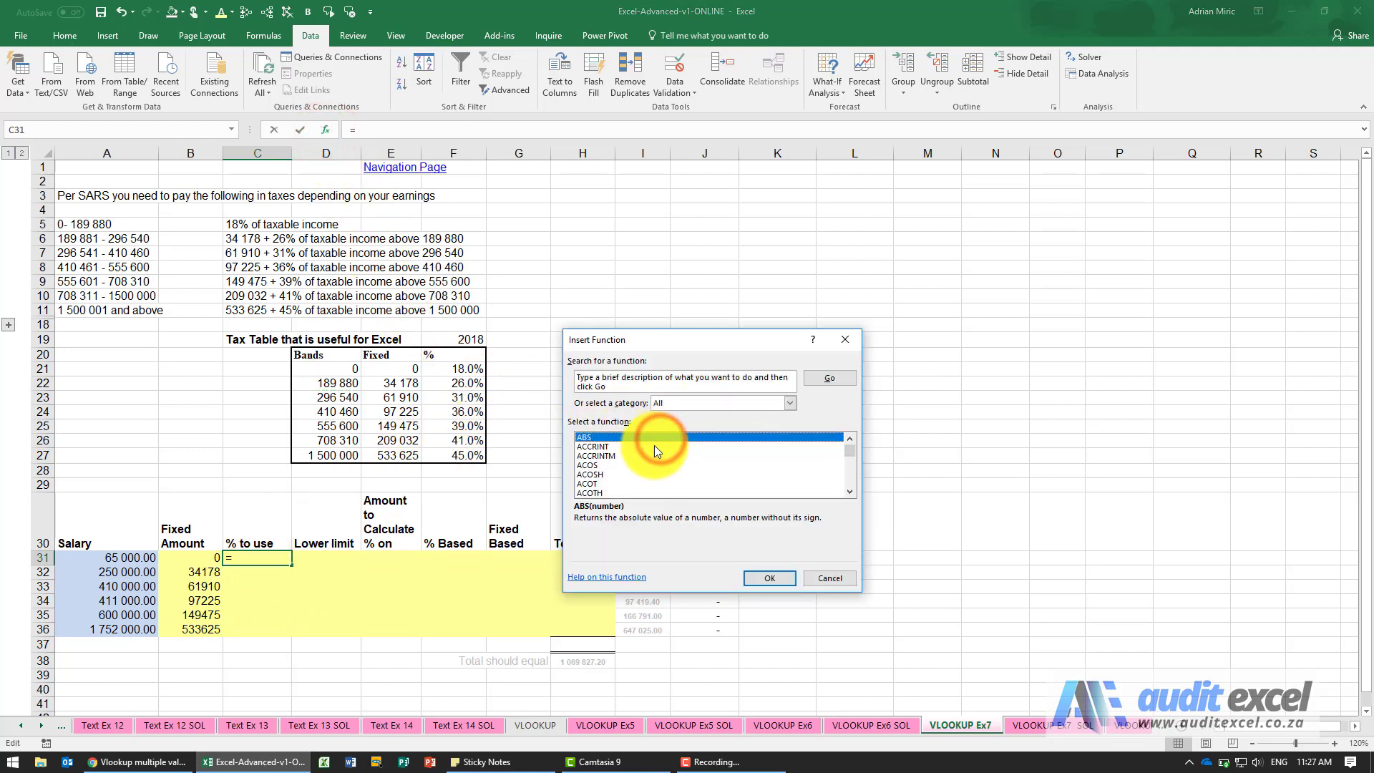
key("v")
key("l")
key("Return")
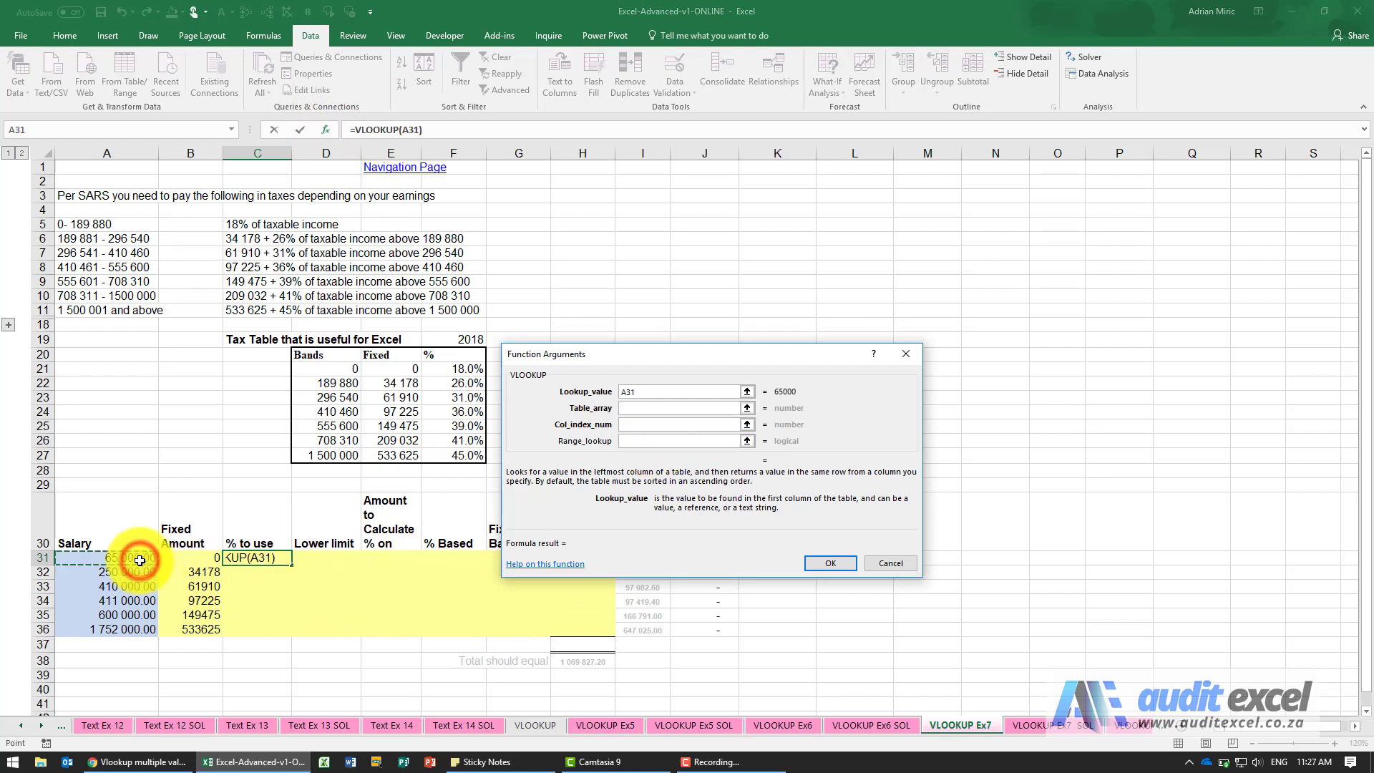
Set arguments A31, absolute $D$21:$F$27, column 3 and TRUE, returning 0.18
key("Tab")
left_click_drag(348, 370, 438, 452)
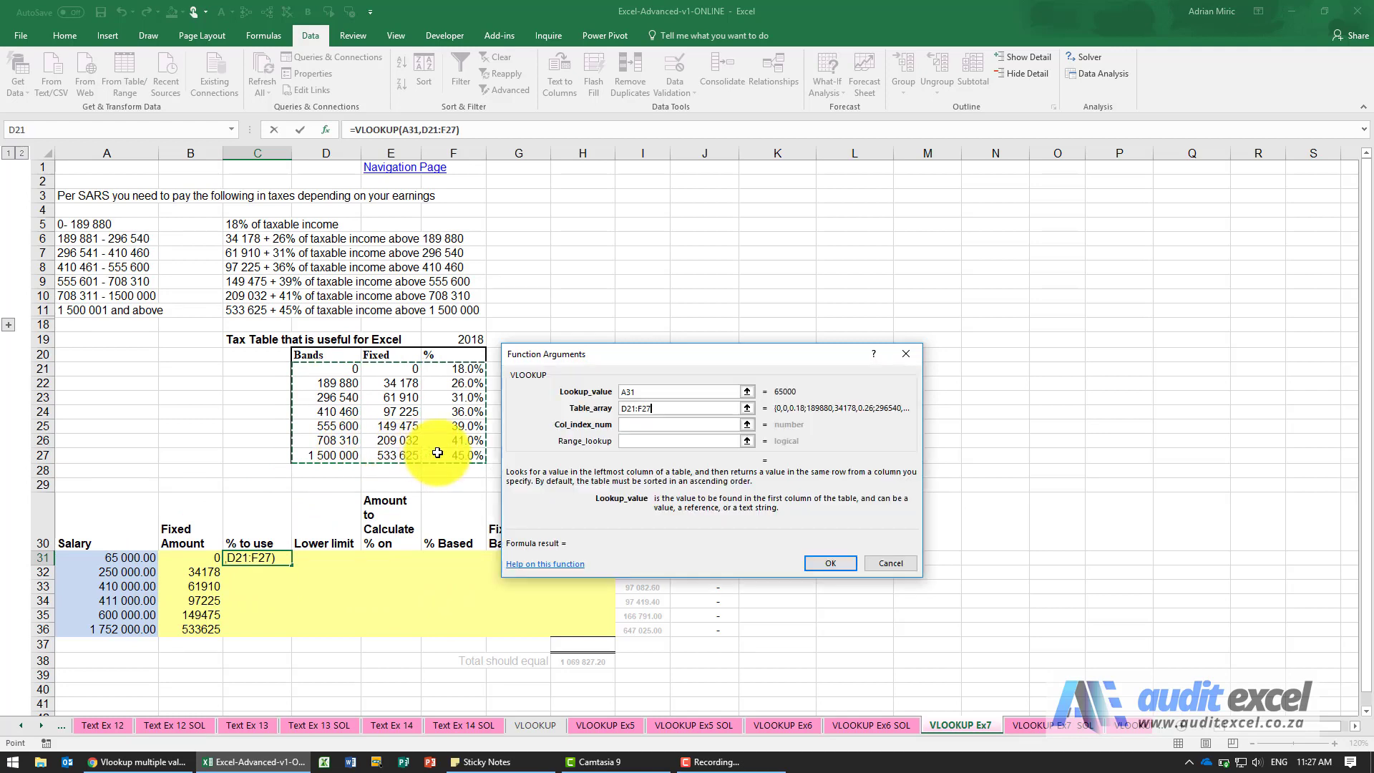
key("F4")
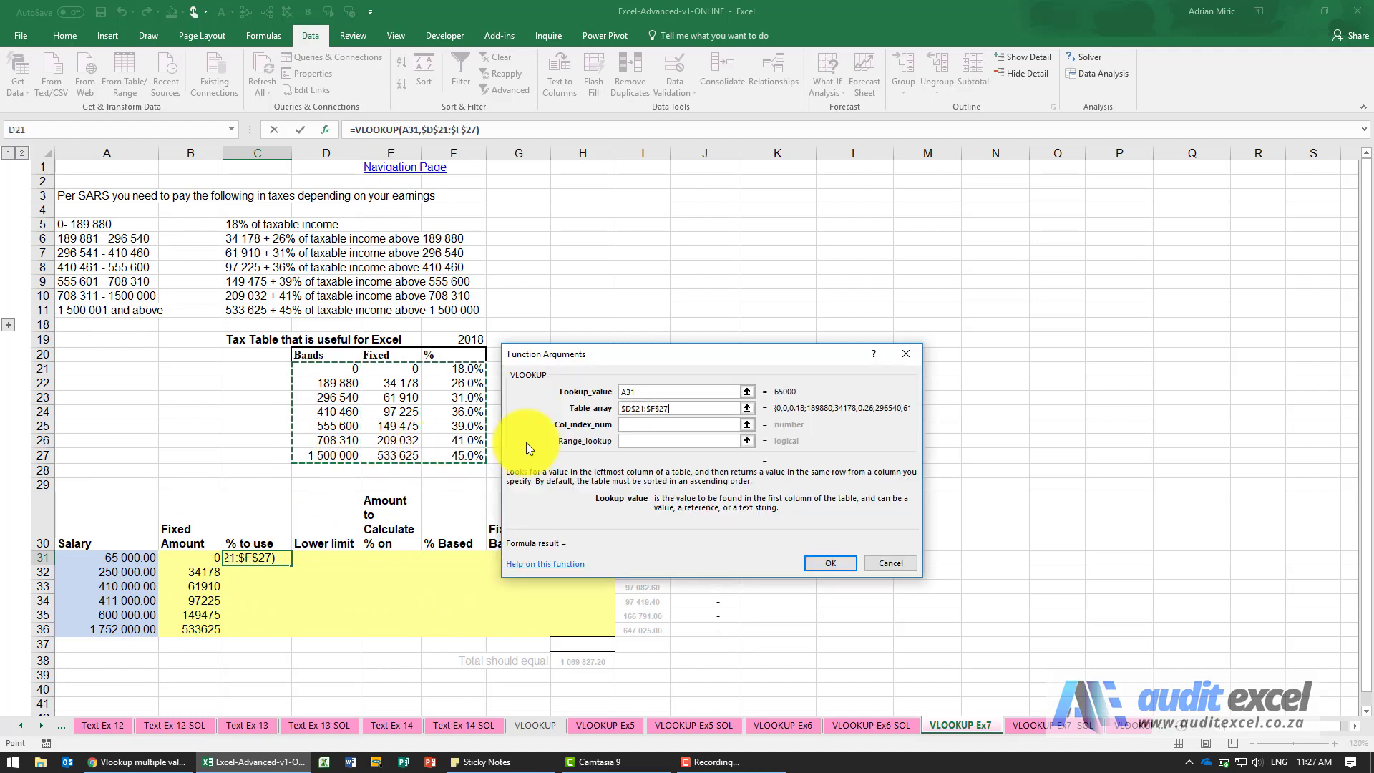
left_click(628, 427)
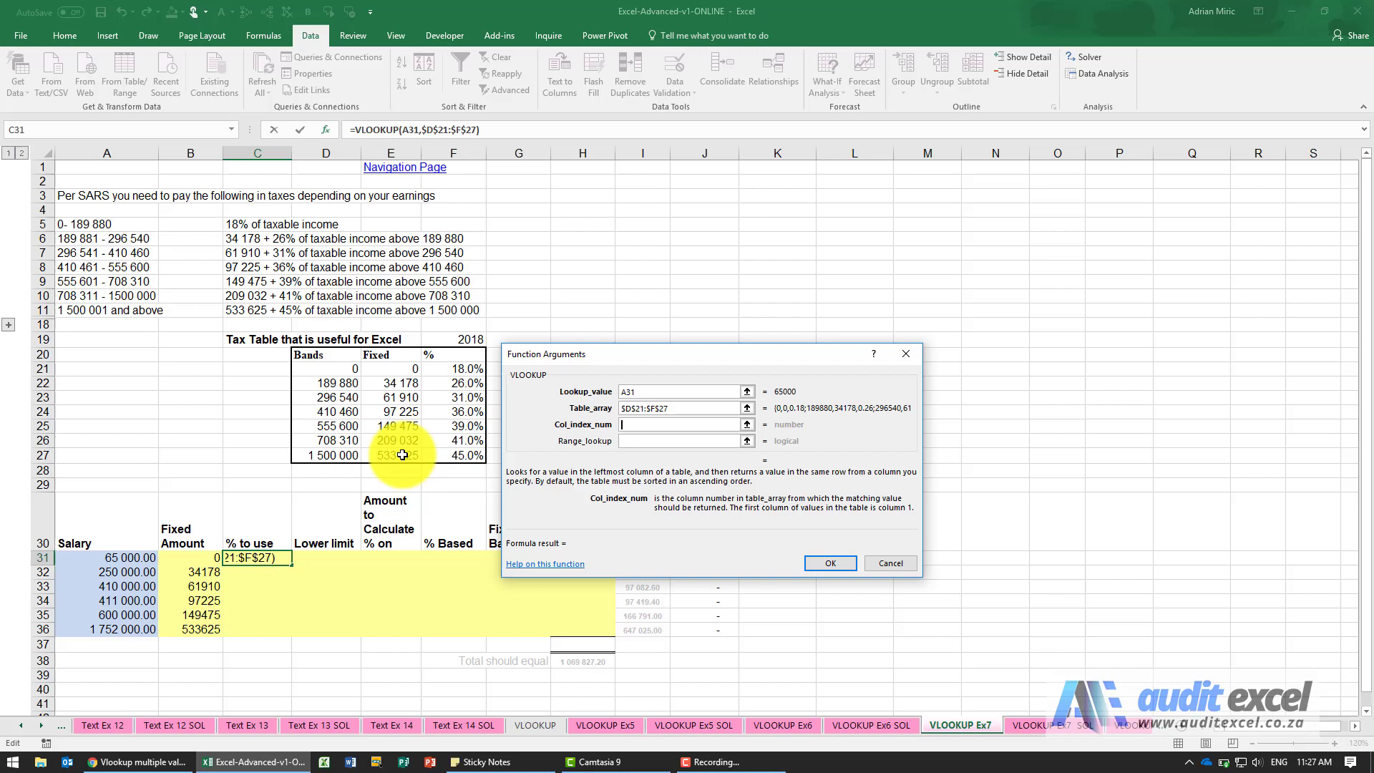
type("3")
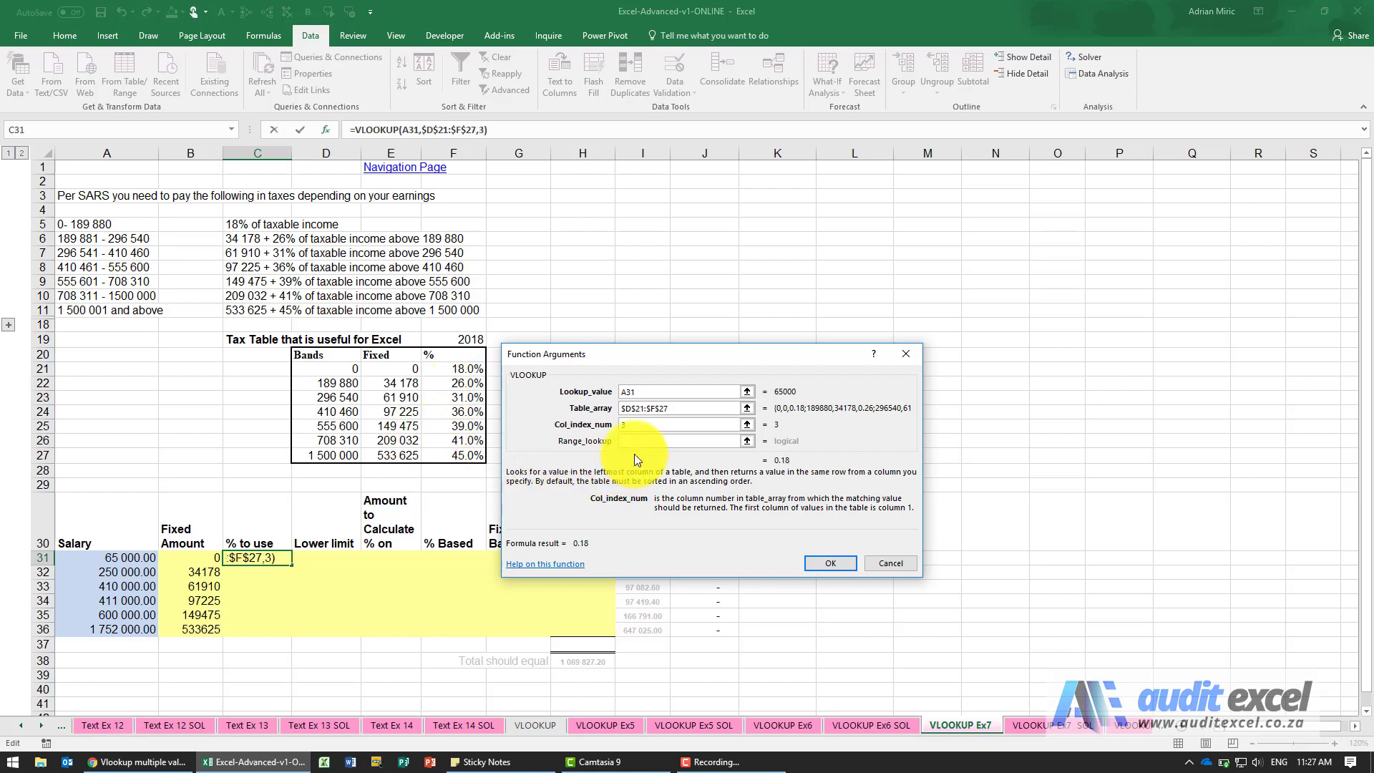
left_click(639, 440)
type("true")
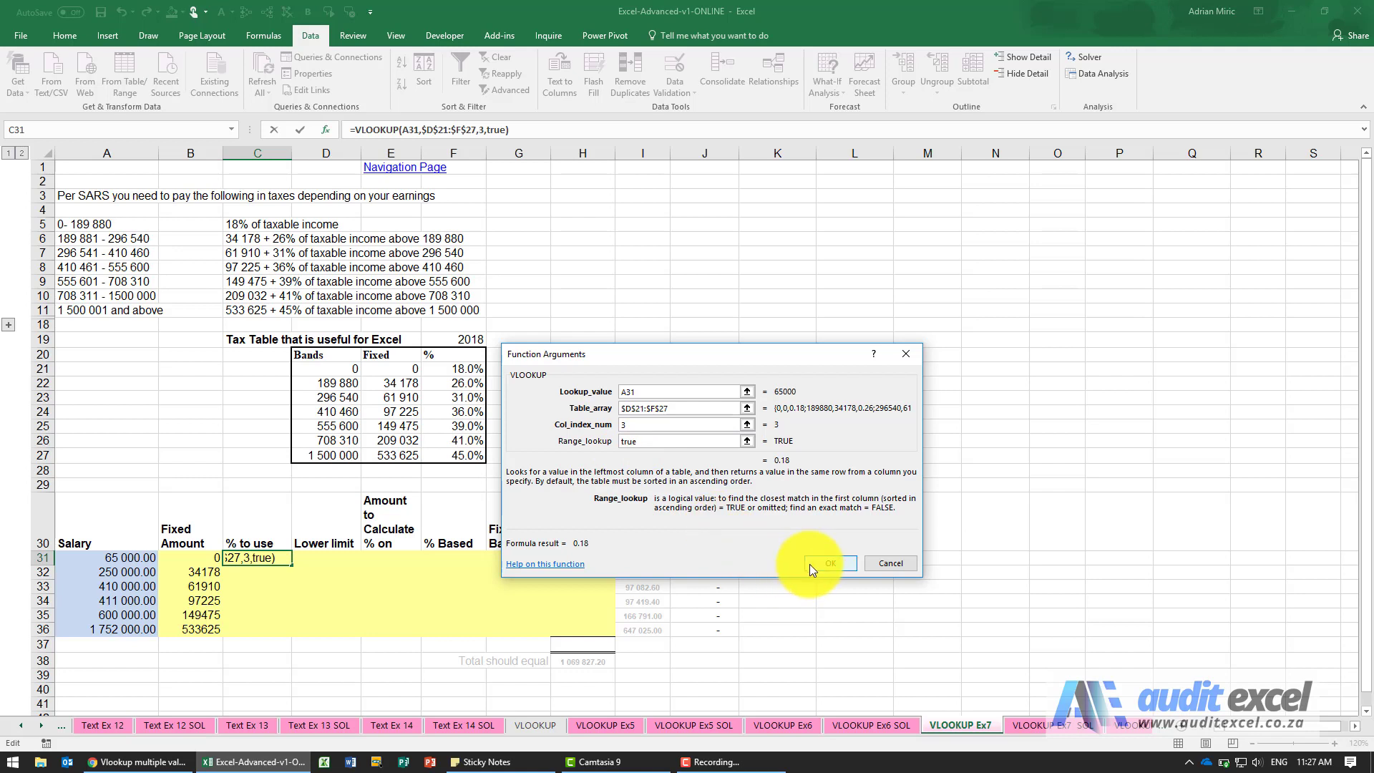
left_click(829, 564)
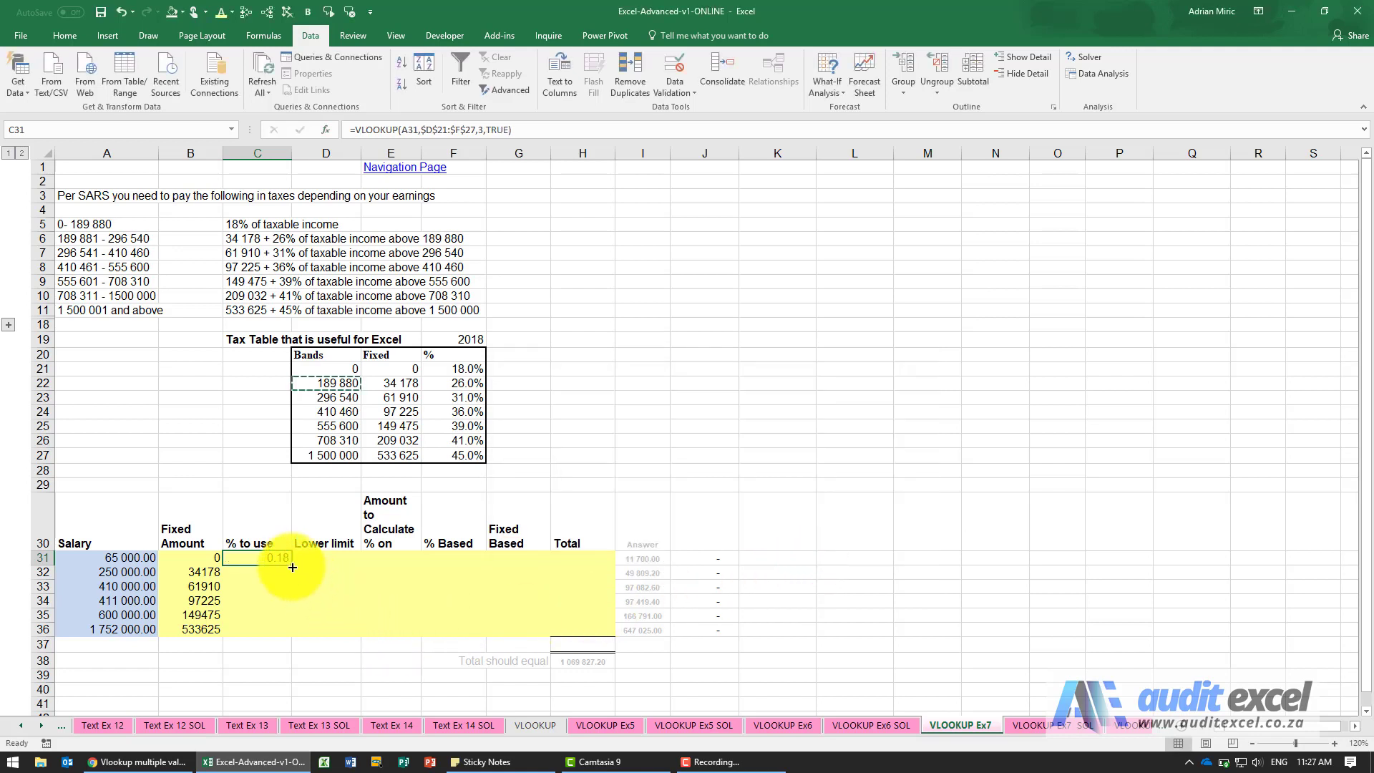
Copy the C31 percentage lookup down to C36 and verify its formula unchanged
left_click_drag(293, 567, 278, 634)
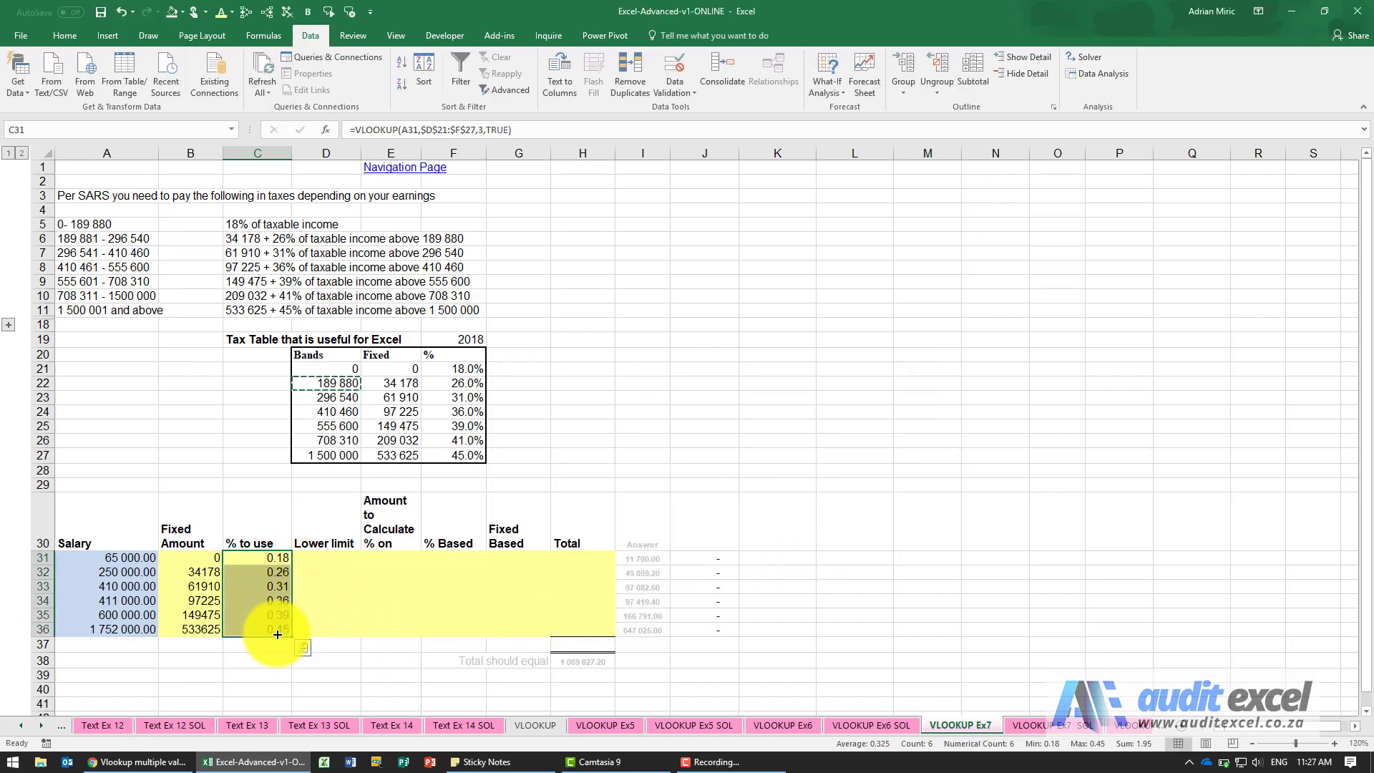
left_click(260, 560)
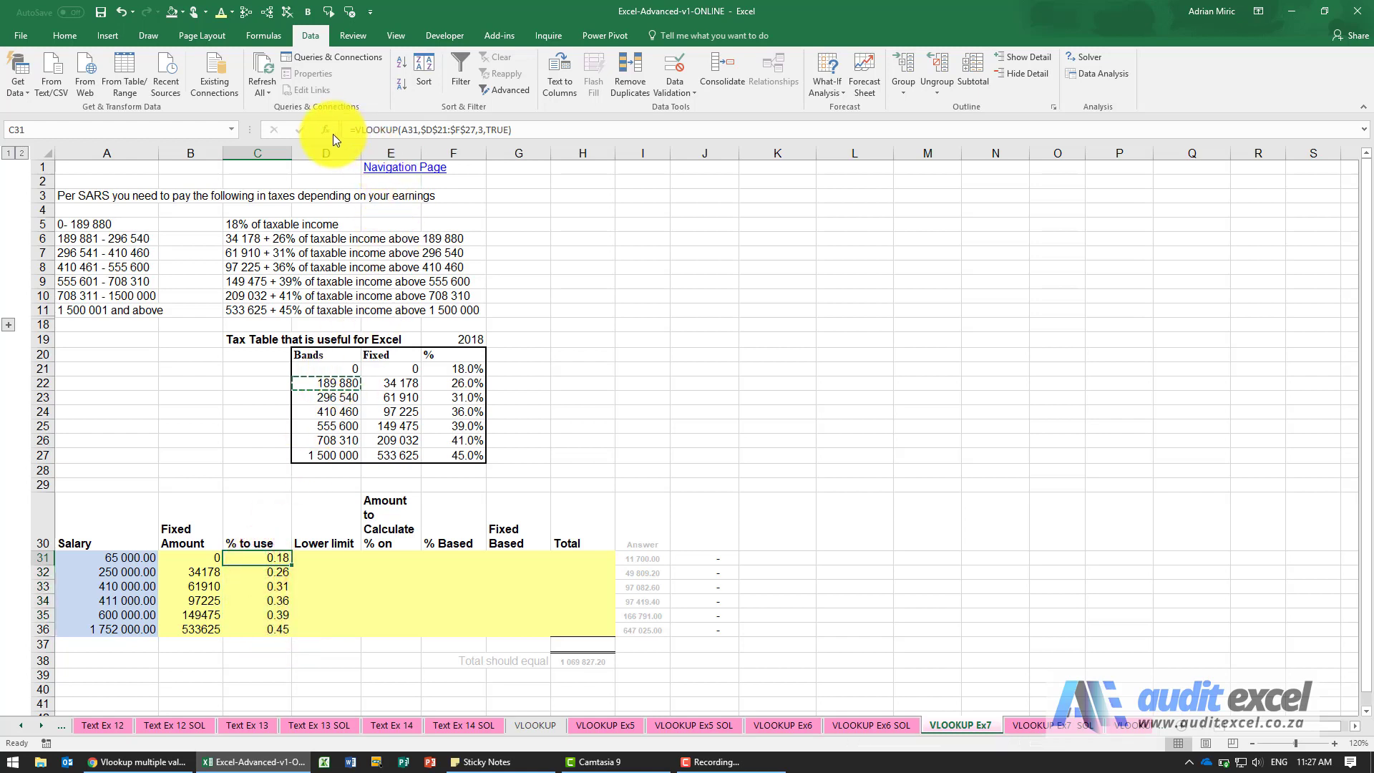
left_click(533, 128)
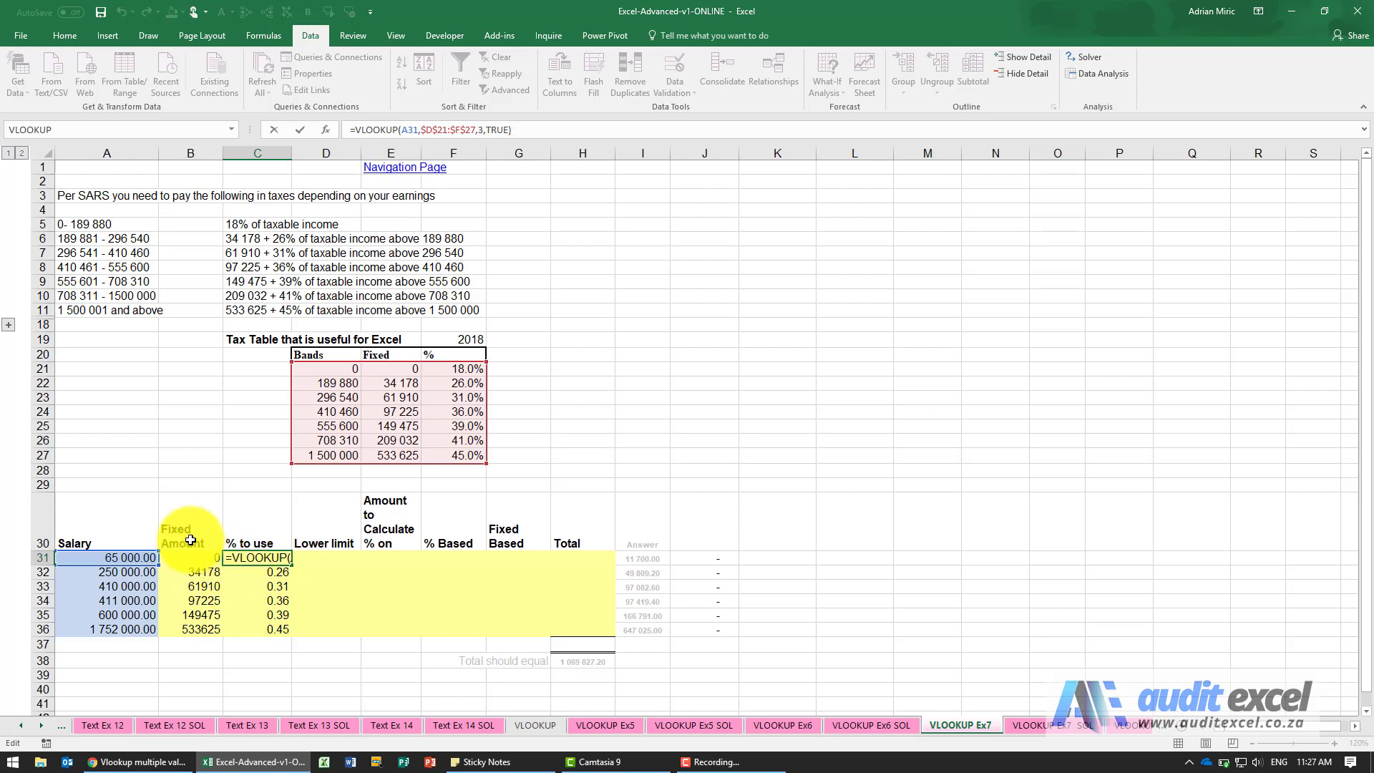
key("ctrl+Return")
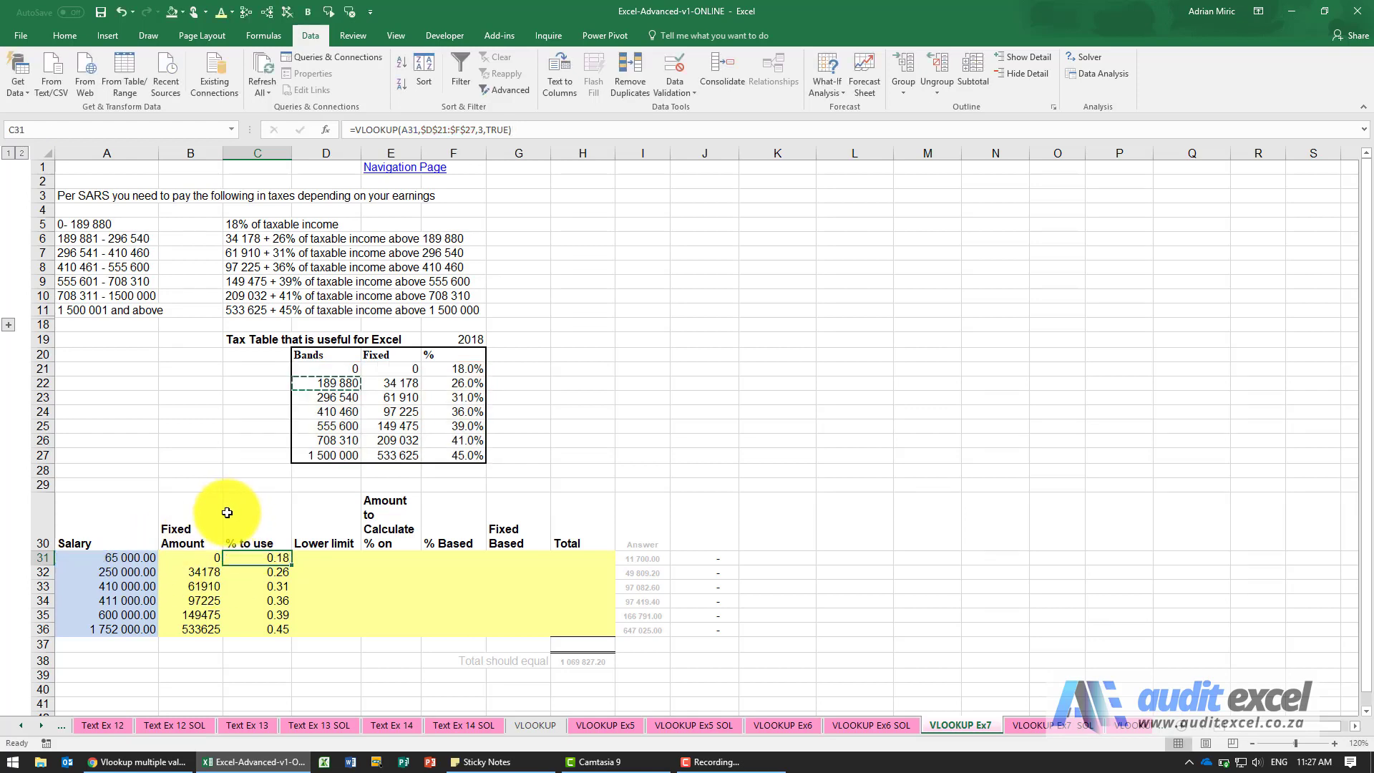
Begin inserting a Lower limit function in D31, noting the first tax band row
left_click(333, 563)
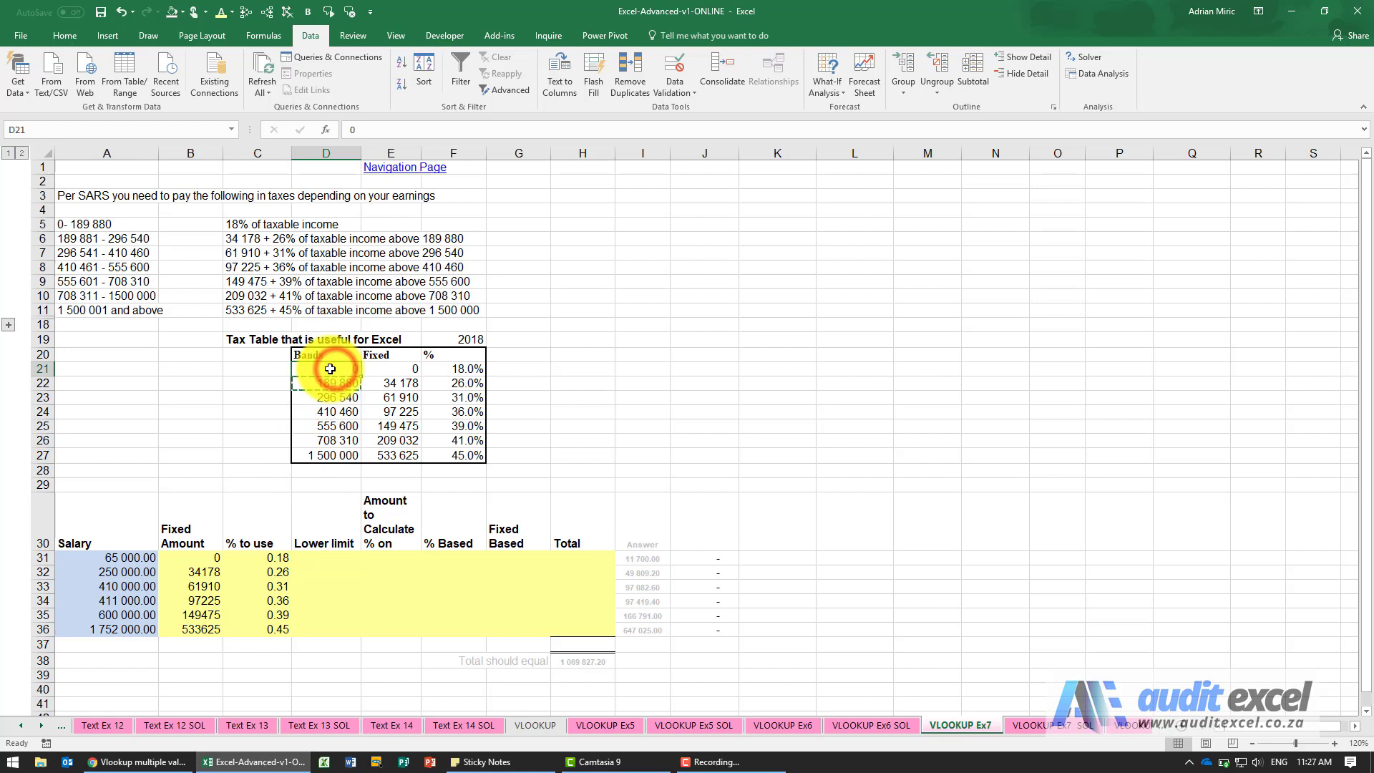
left_click_drag(330, 368, 438, 368)
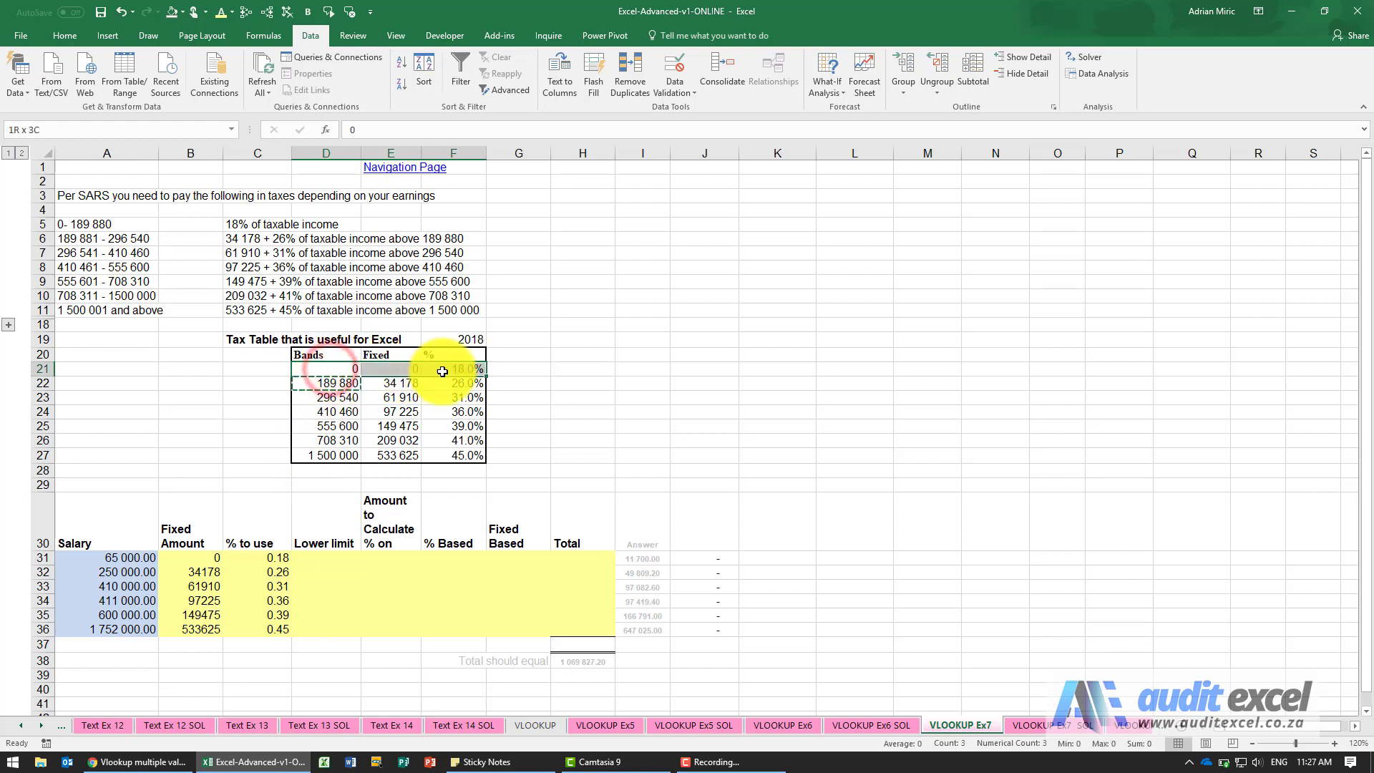
left_click(323, 558)
Enter =VLOOKUP(A31,$D$21:$F$27,1,TRUE) in D31 and copy it down to D36
left_click(328, 129)
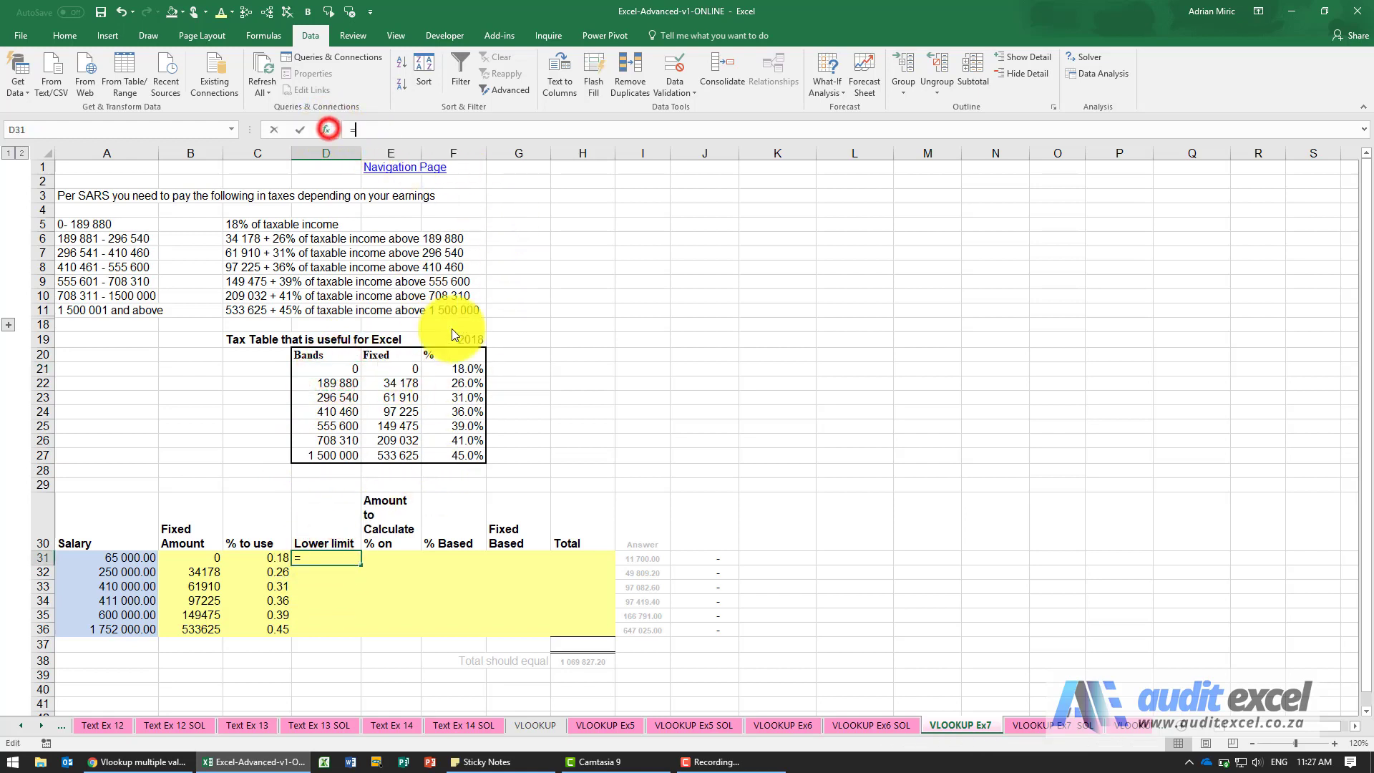
type("vl")
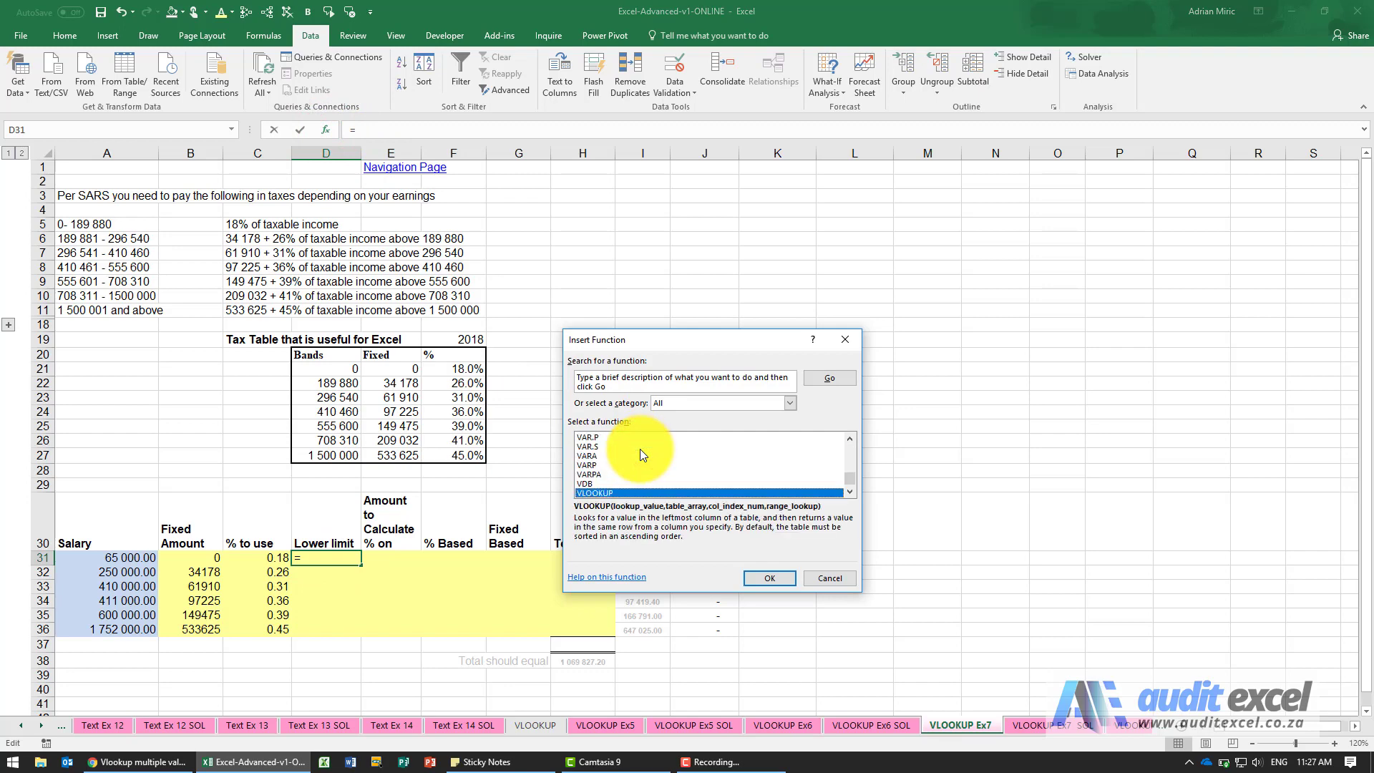
key("Return")
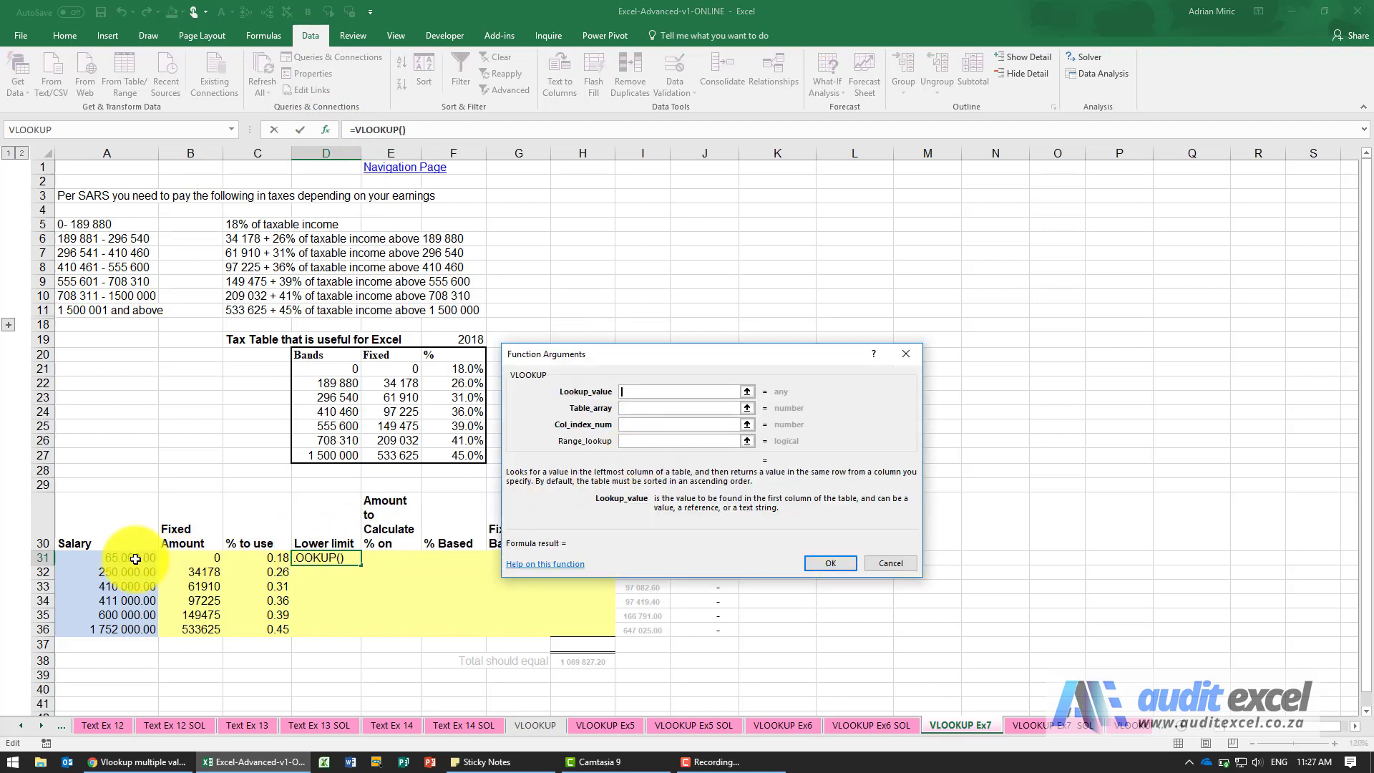
key("Tab")
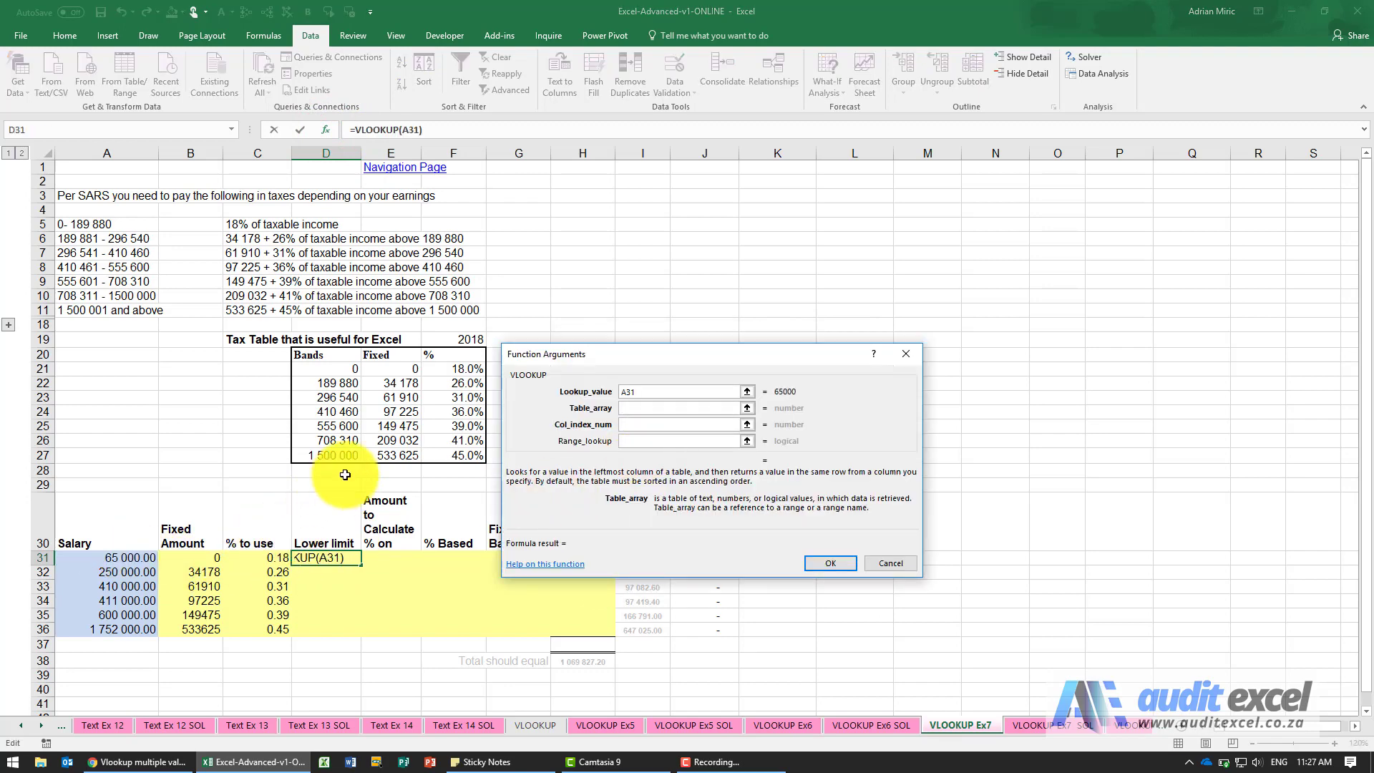
left_click_drag(340, 370, 439, 453)
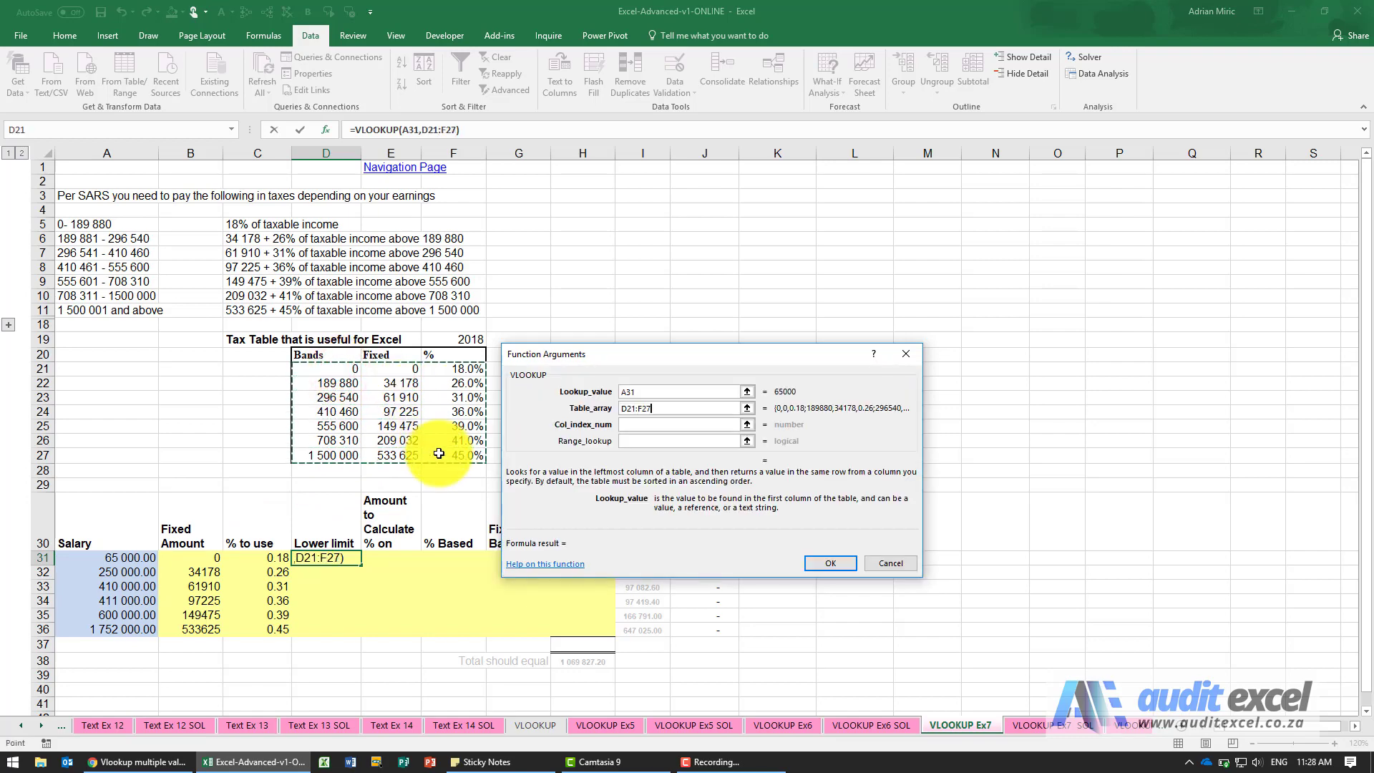
key("F4")
left_click(673, 425)
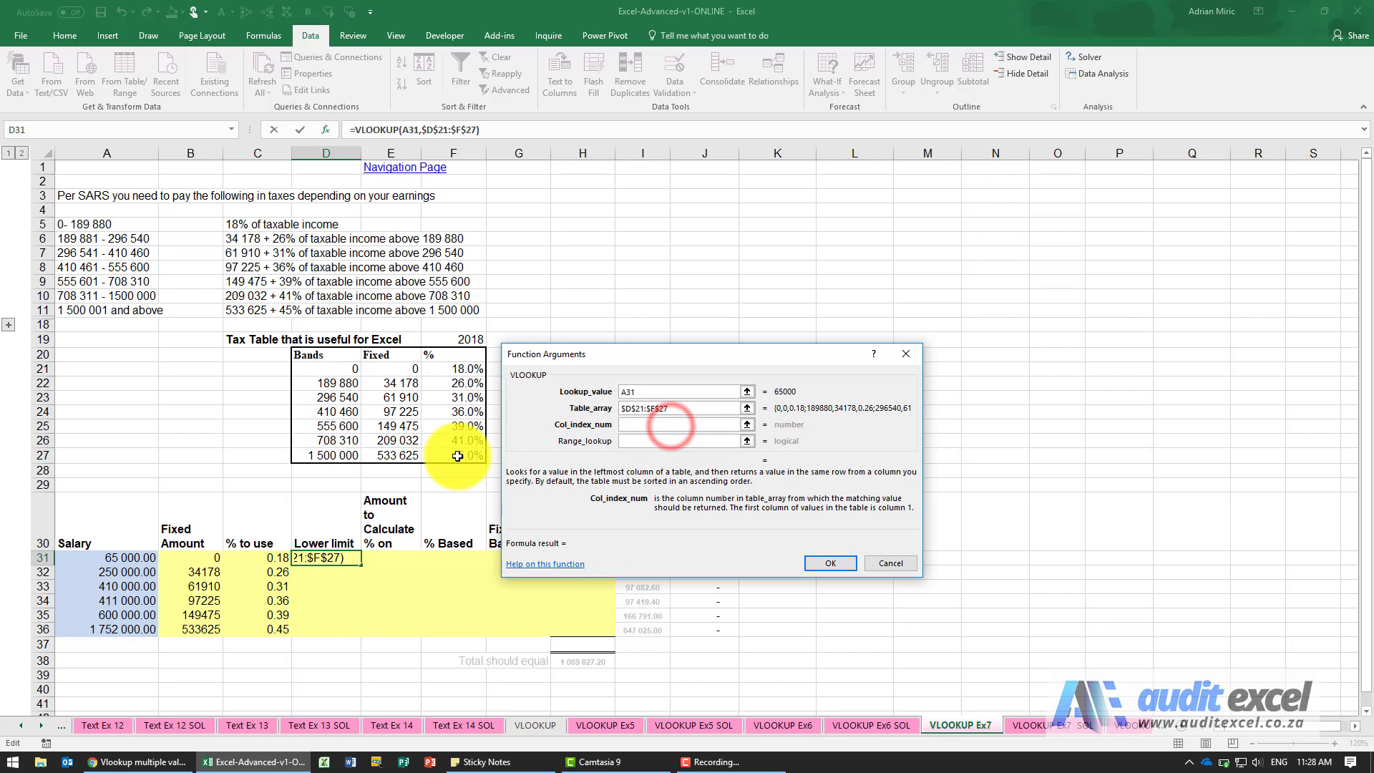
type("1")
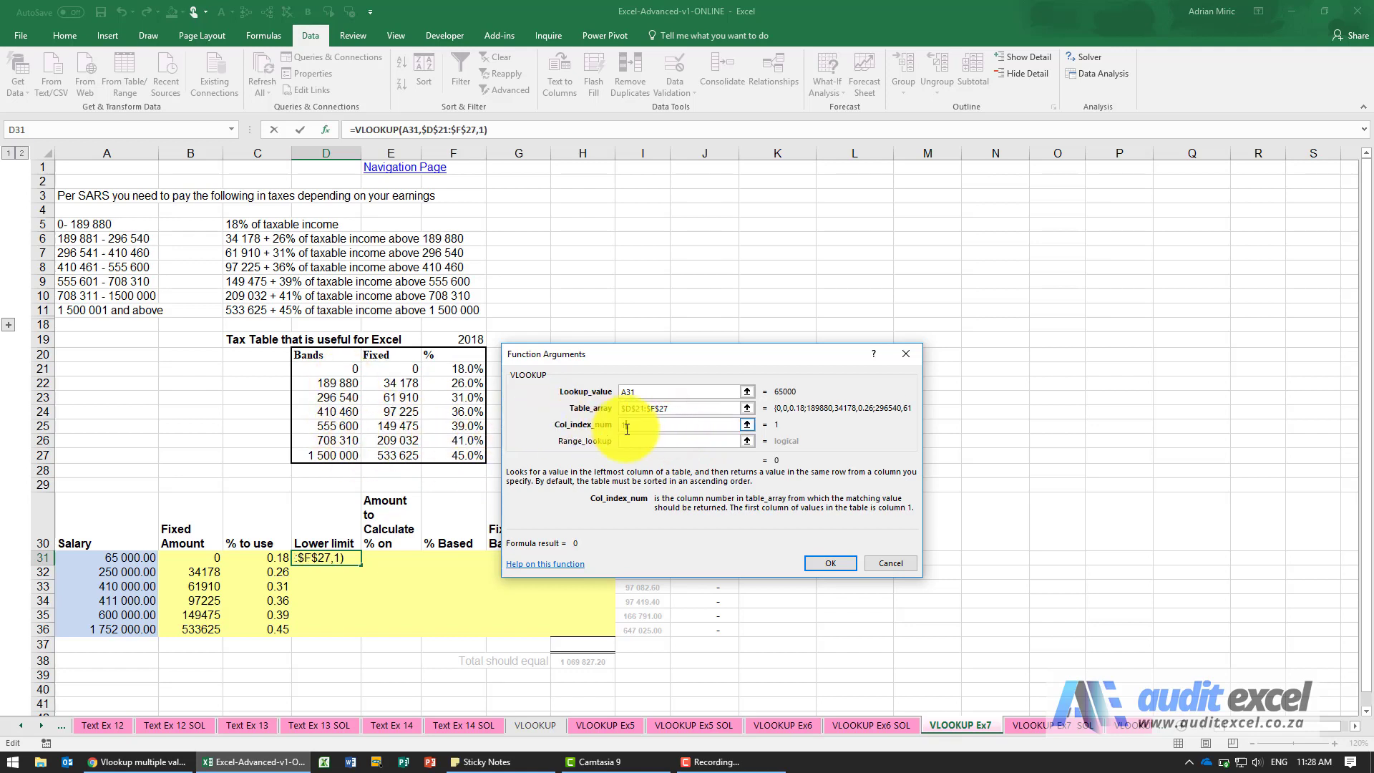
left_click(654, 442)
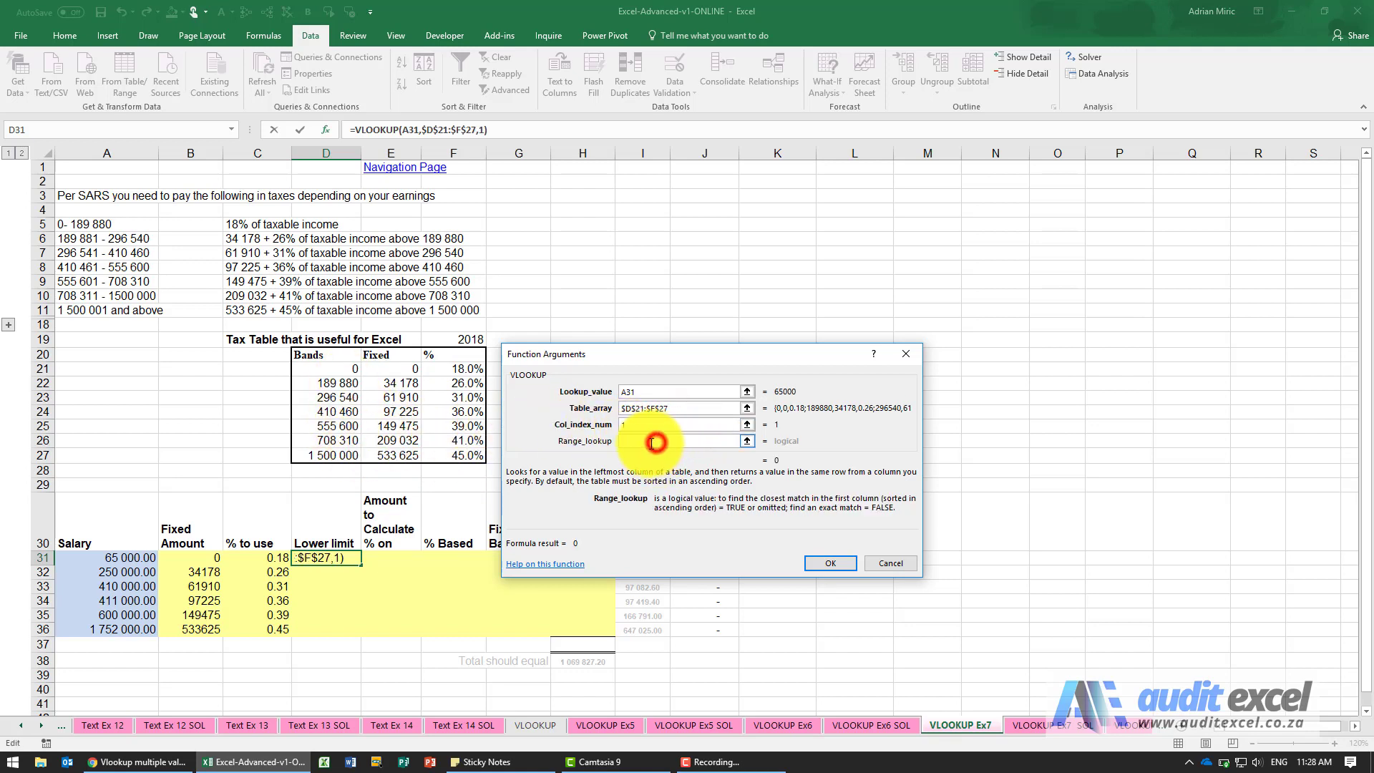
type("true")
key("Return")
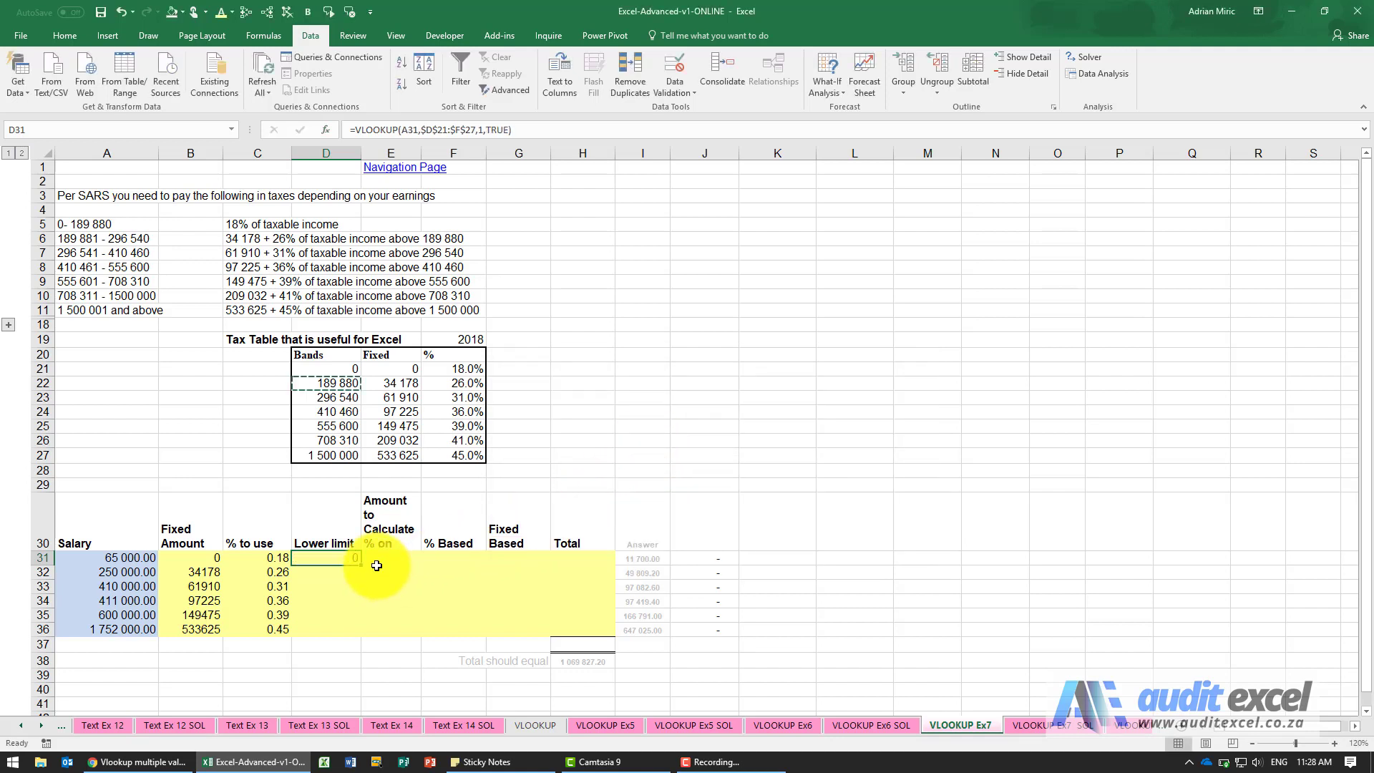
left_click_drag(362, 565, 363, 631)
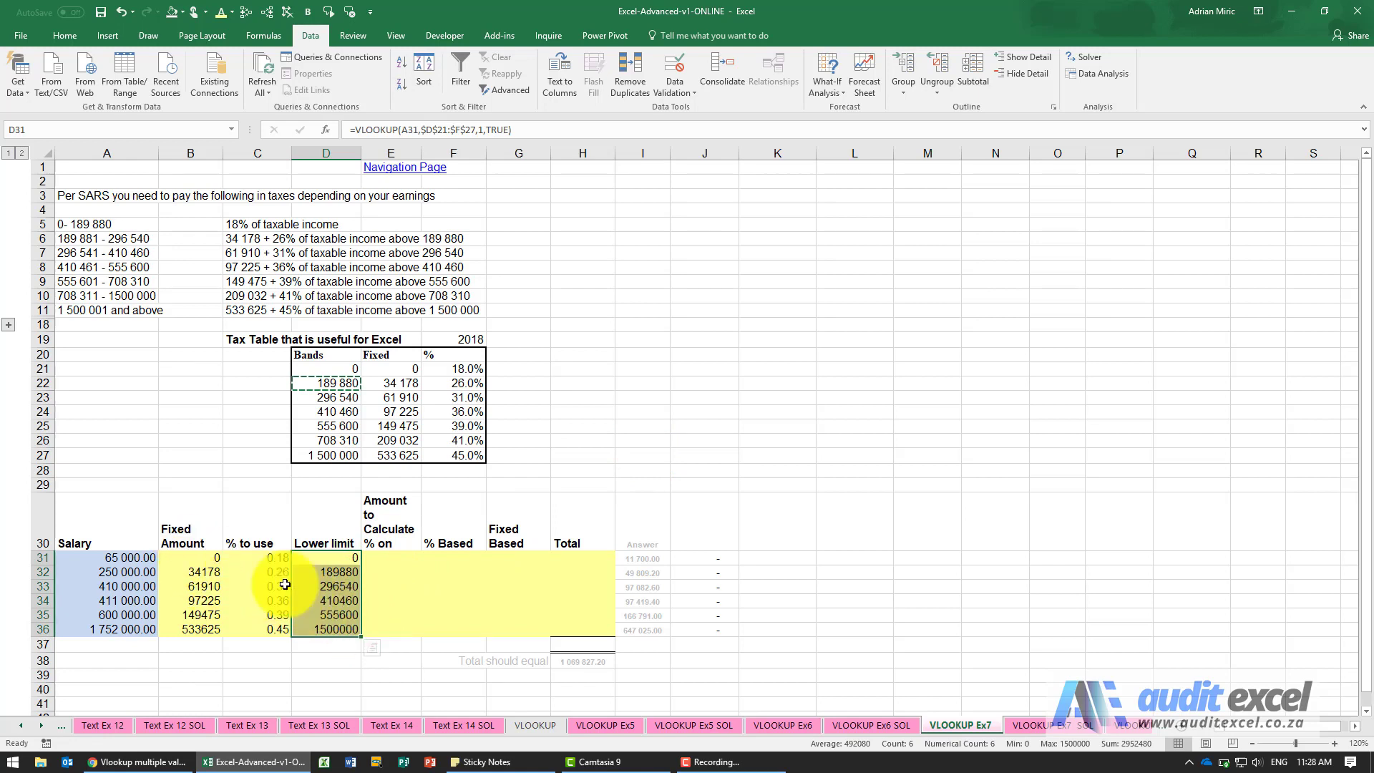
Enter =A31-D31 in E31 and paste it into E32:E36
left_click(399, 558)
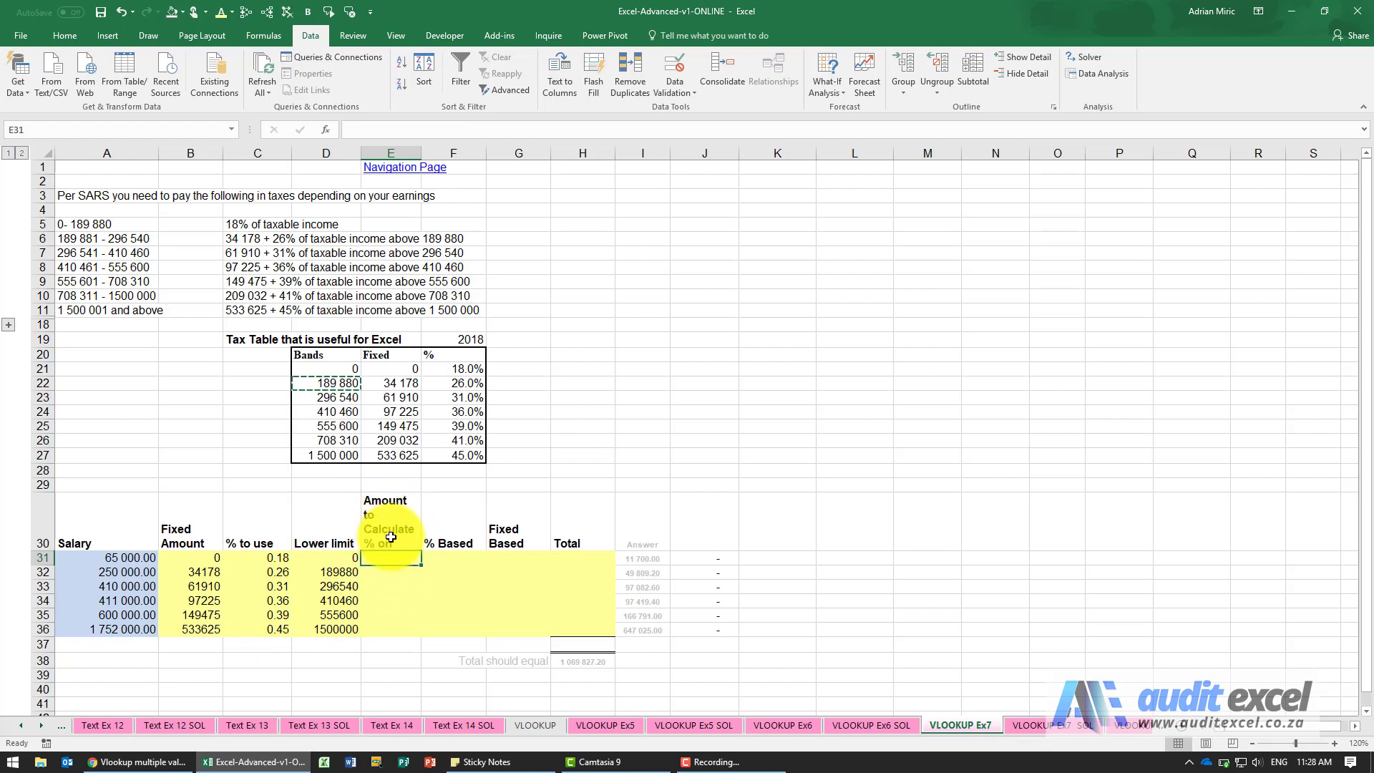
type("=A31")
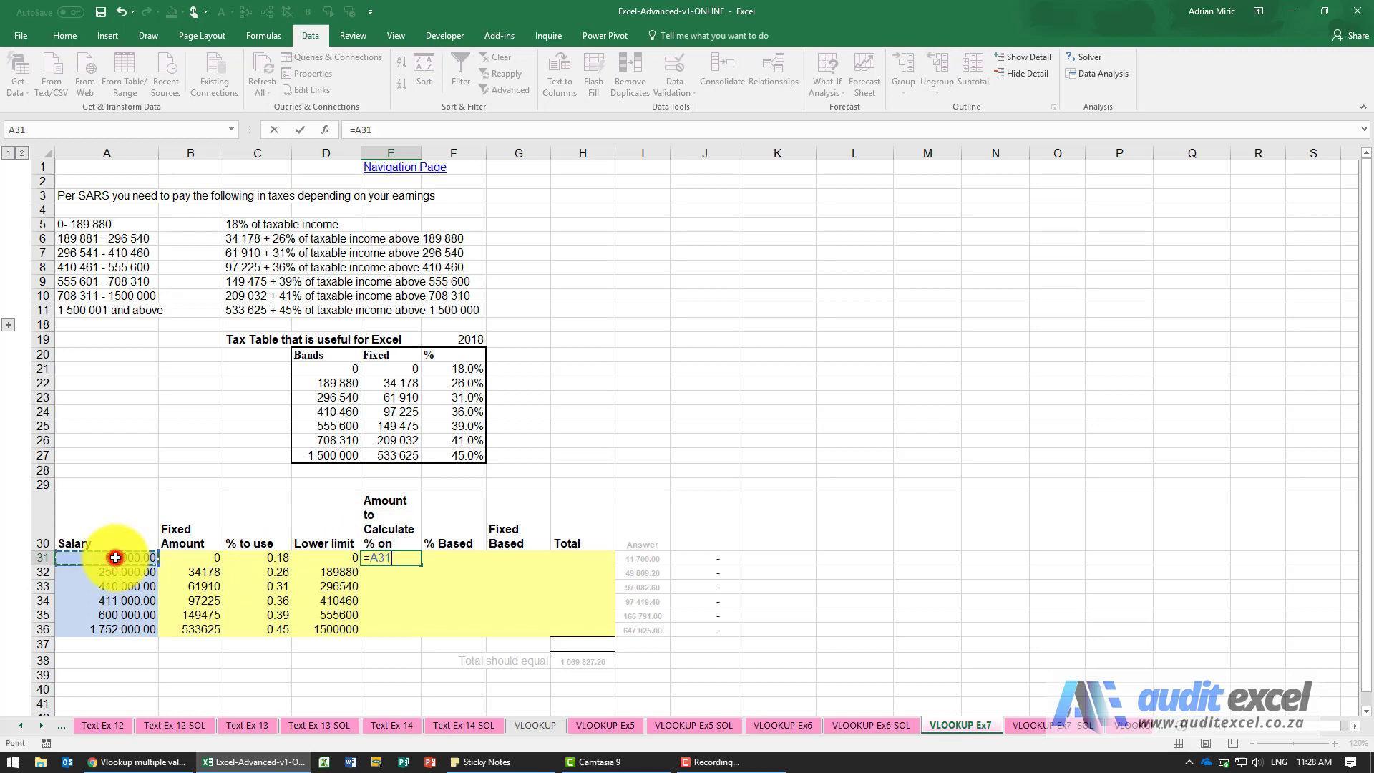
type("-")
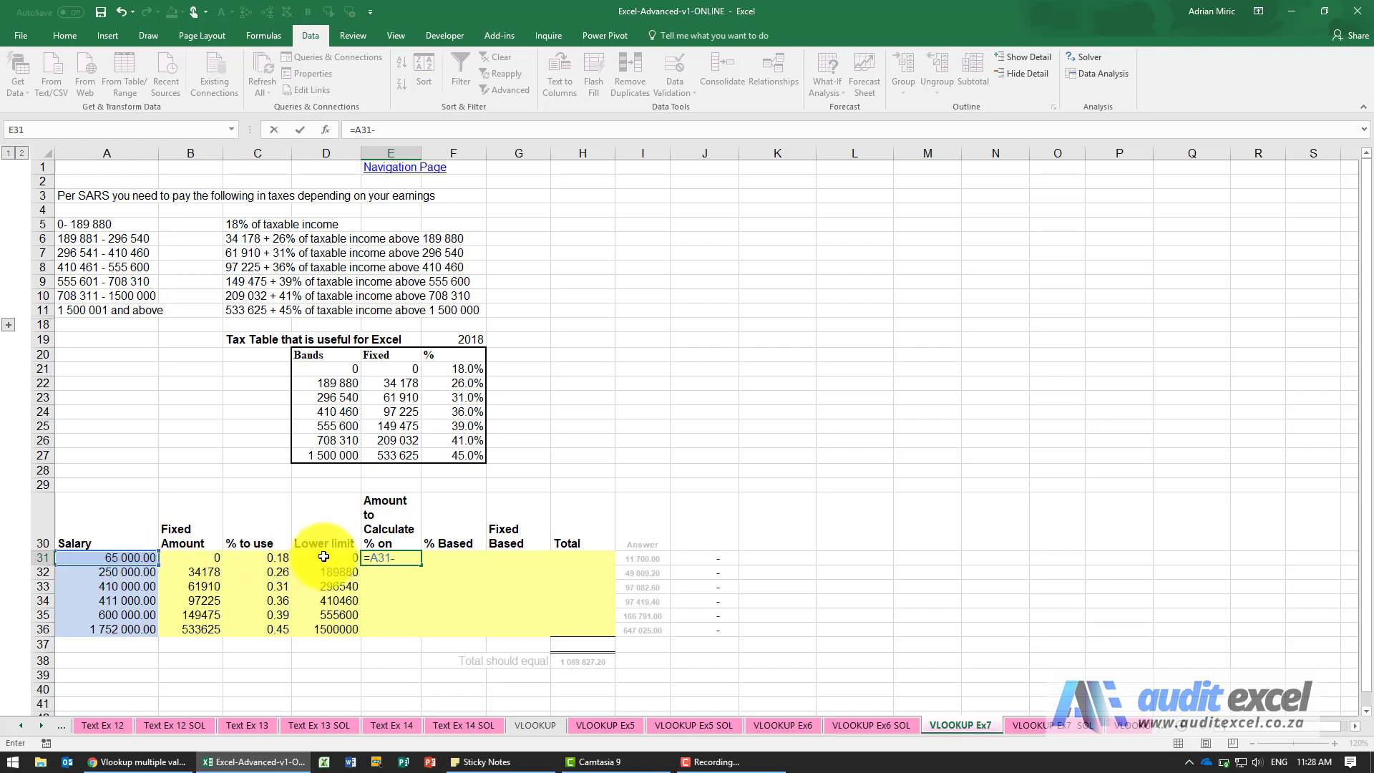
key("ctrl+Return")
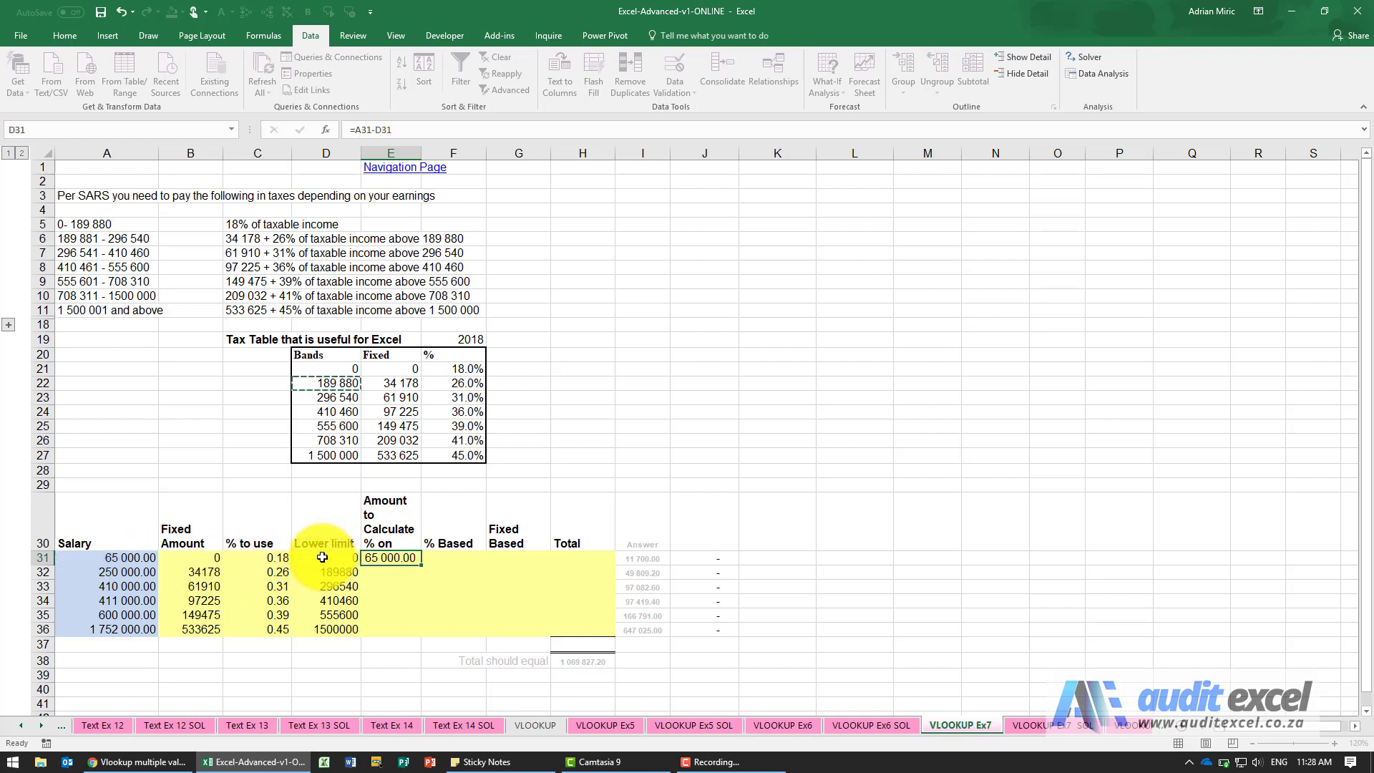
key("ctrl+c")
key("shift+Down")
key("shift+Down")
key("shift+Down")
key("shift+Down")
key("shift+Down")
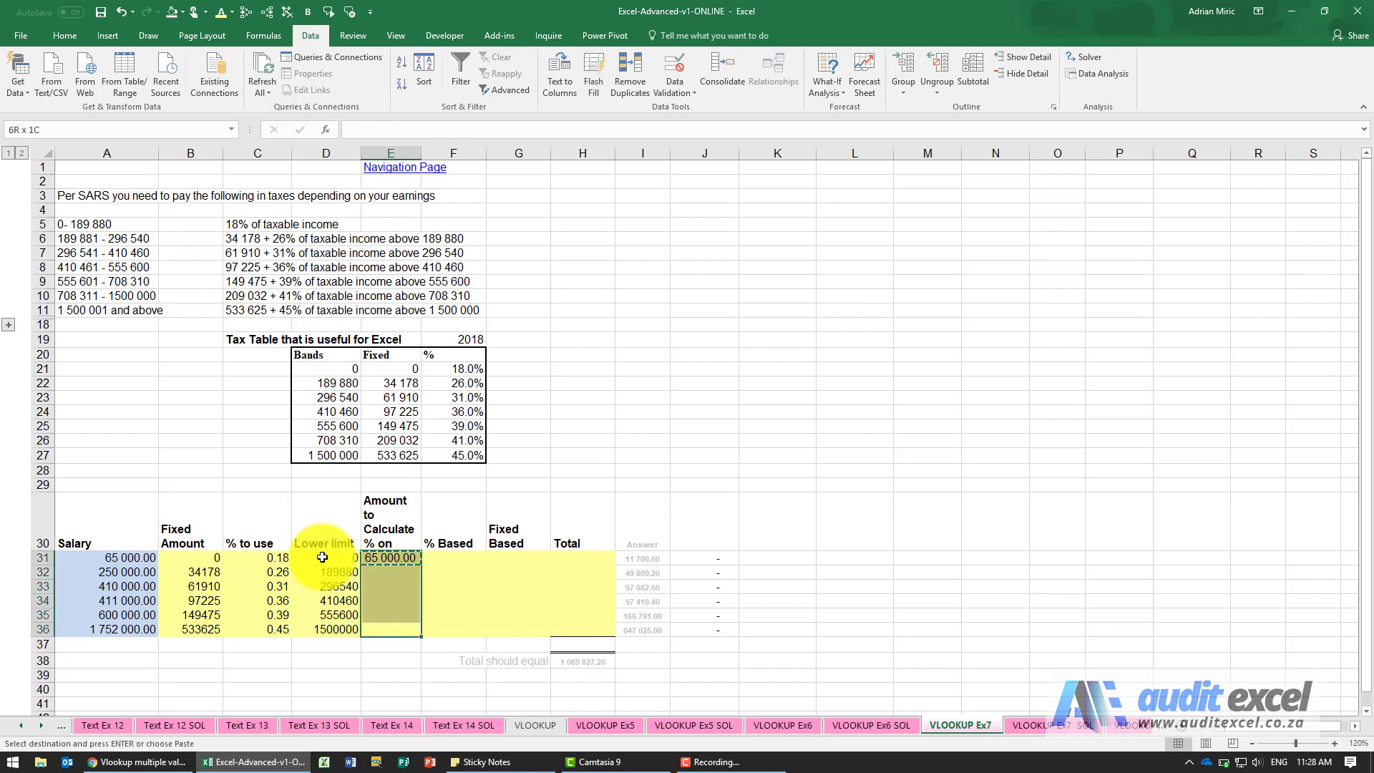
key("ctrl+v")
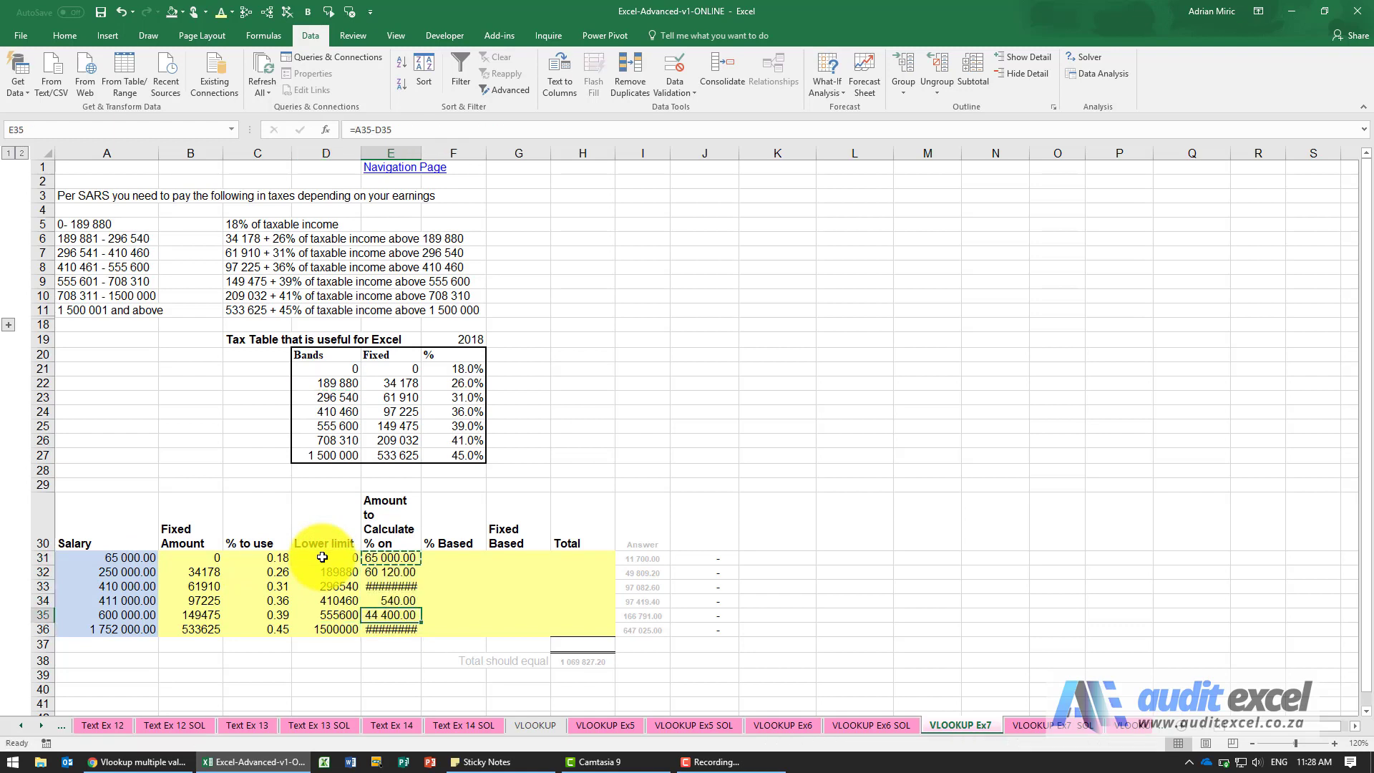
Widen column E so the amounts to calculate display fully
key("ctrl+Up")
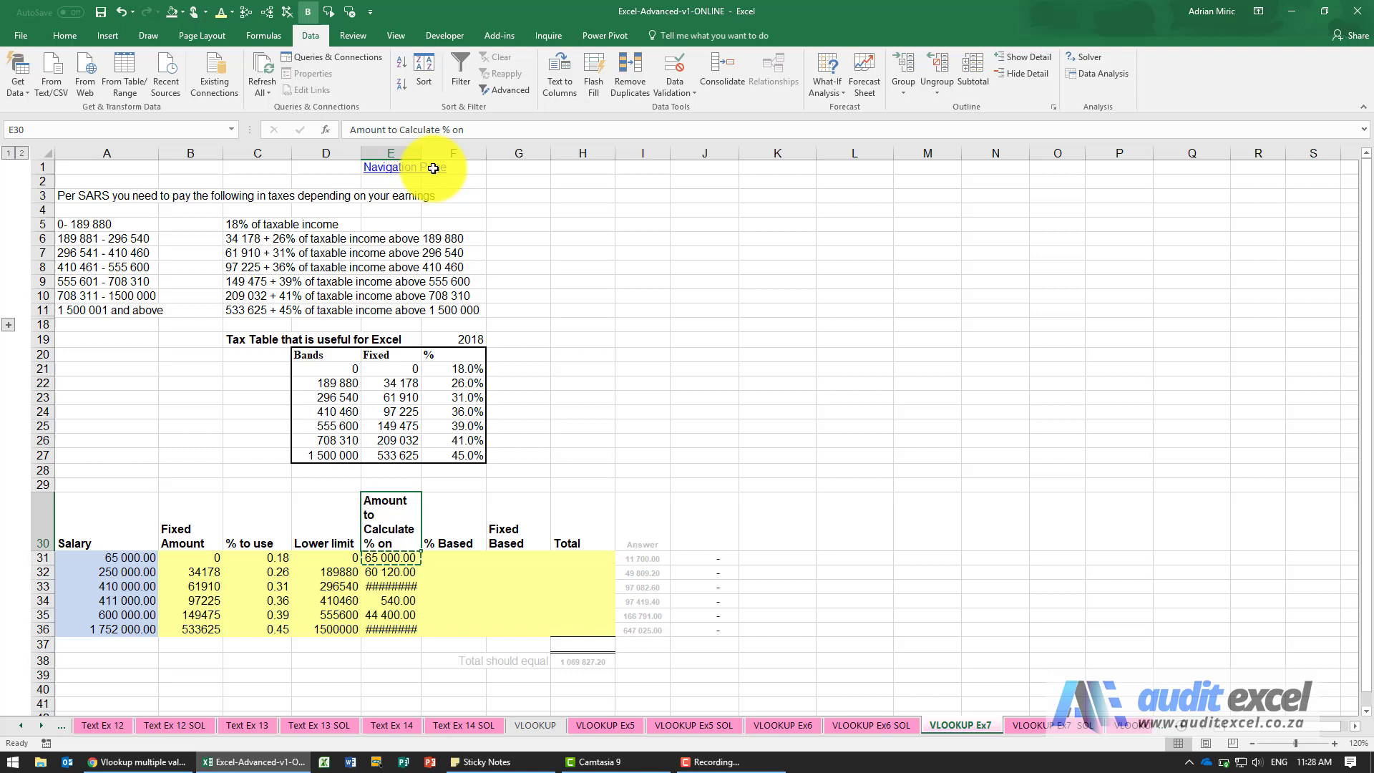
left_click_drag(422, 153, 431, 152)
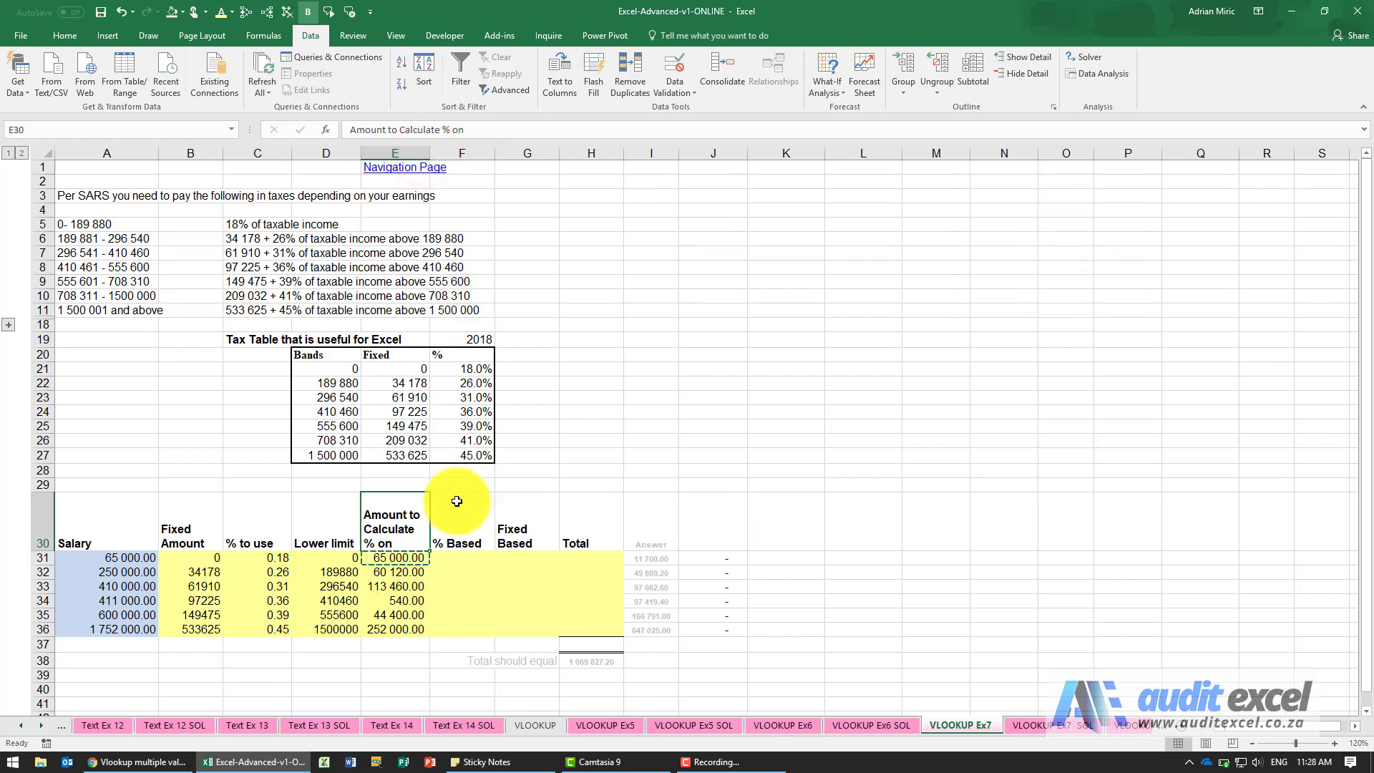
left_click(449, 530)
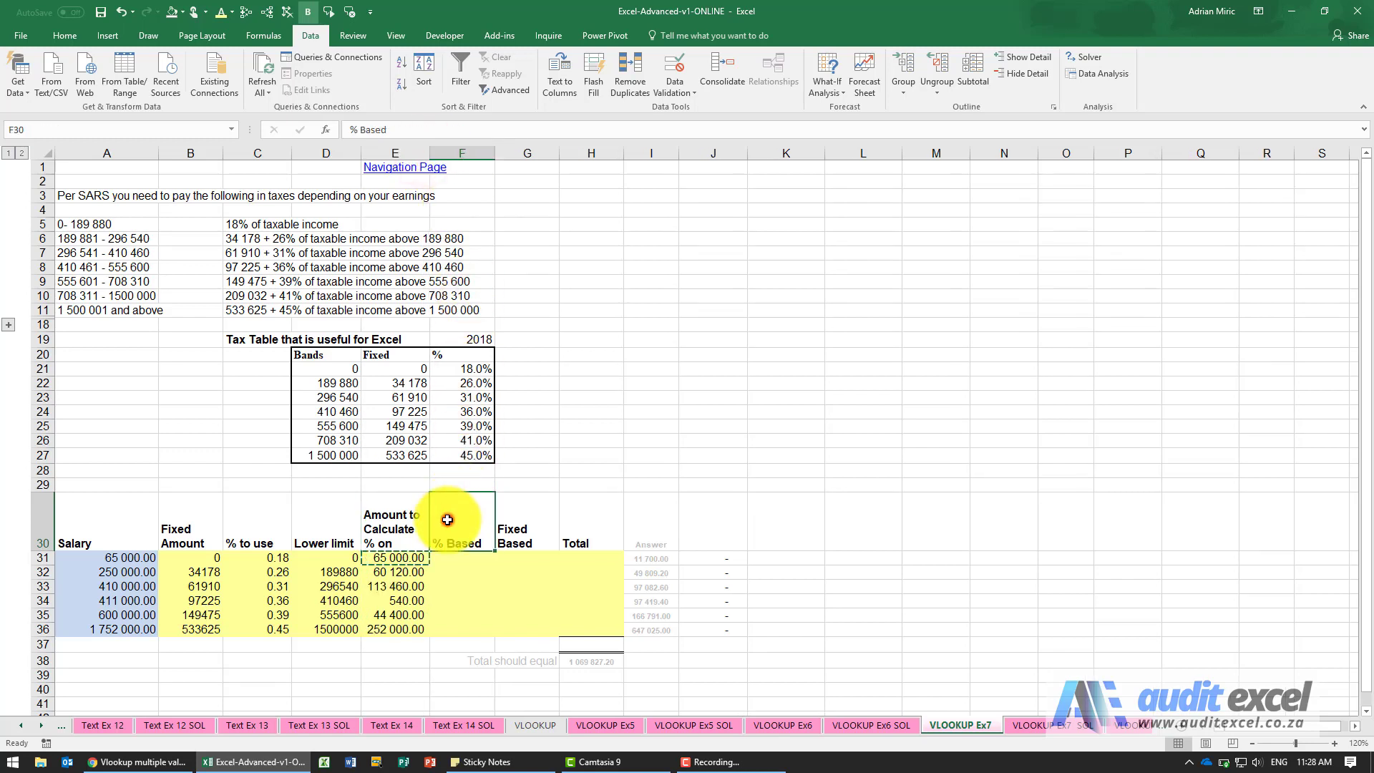
Enter =E31*C31 in F31 and copy it into F32:F36
left_click(448, 556)
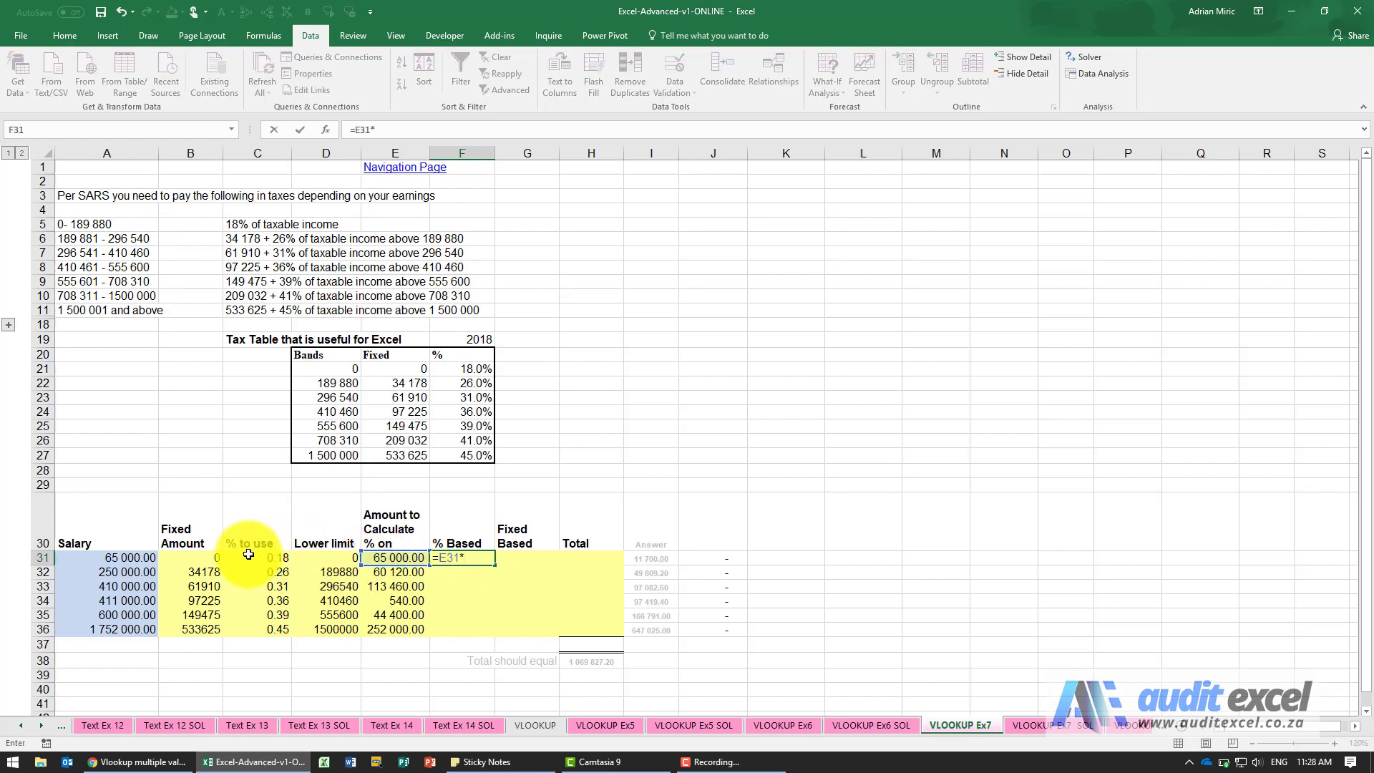
key("ctrl+Return")
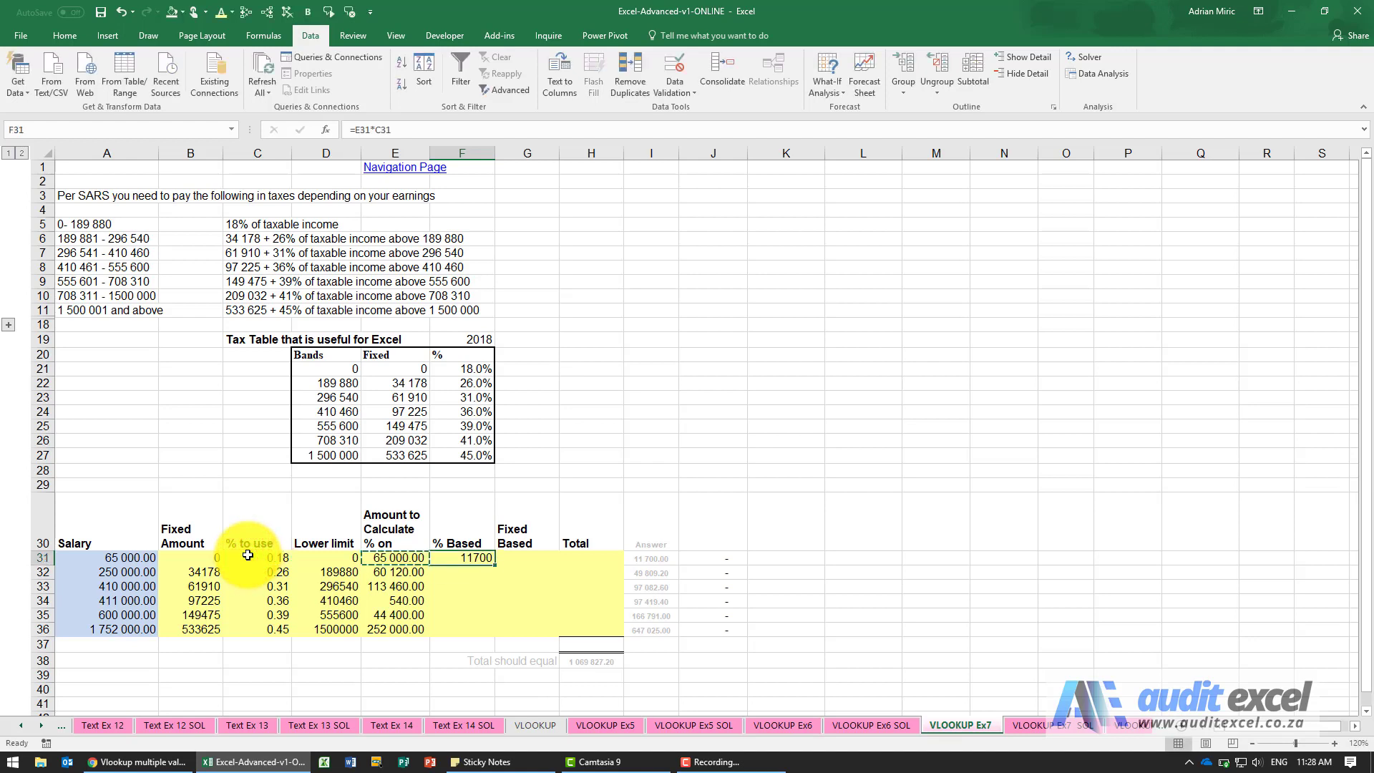
key("ctrl+c")
key("Down")
key("shift+Down")
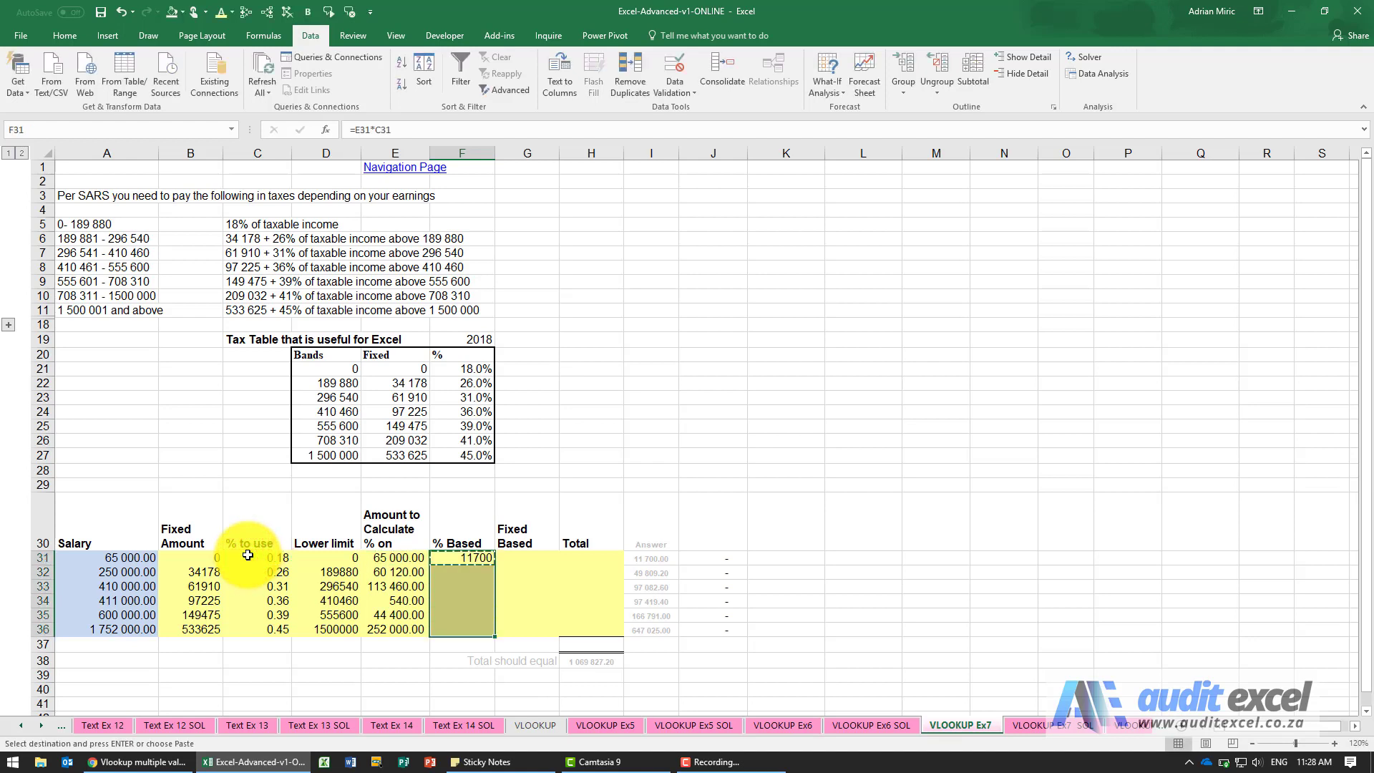
key("Right")
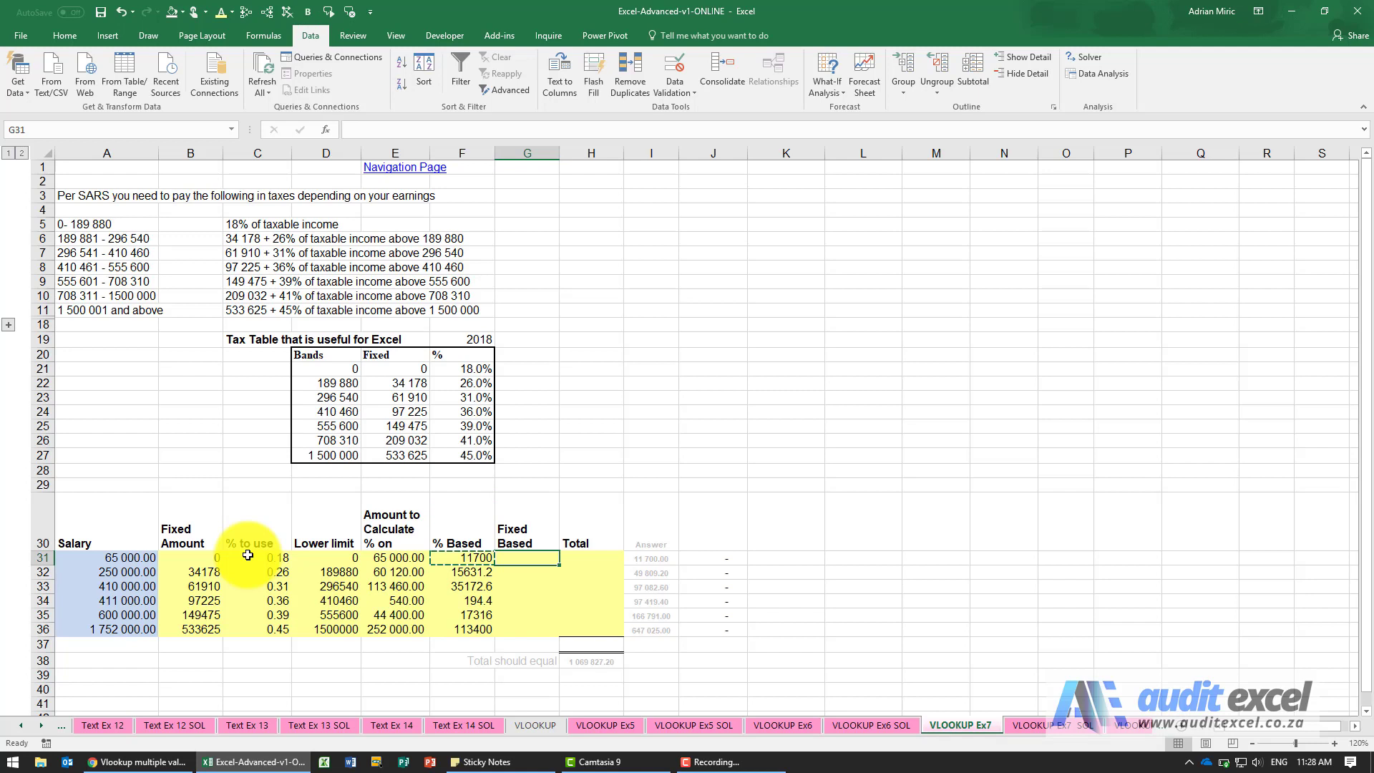
Enter =B31 in G31 and paste it into G32:G36
type("=")
key("Left")
key("Left")
key("Left")
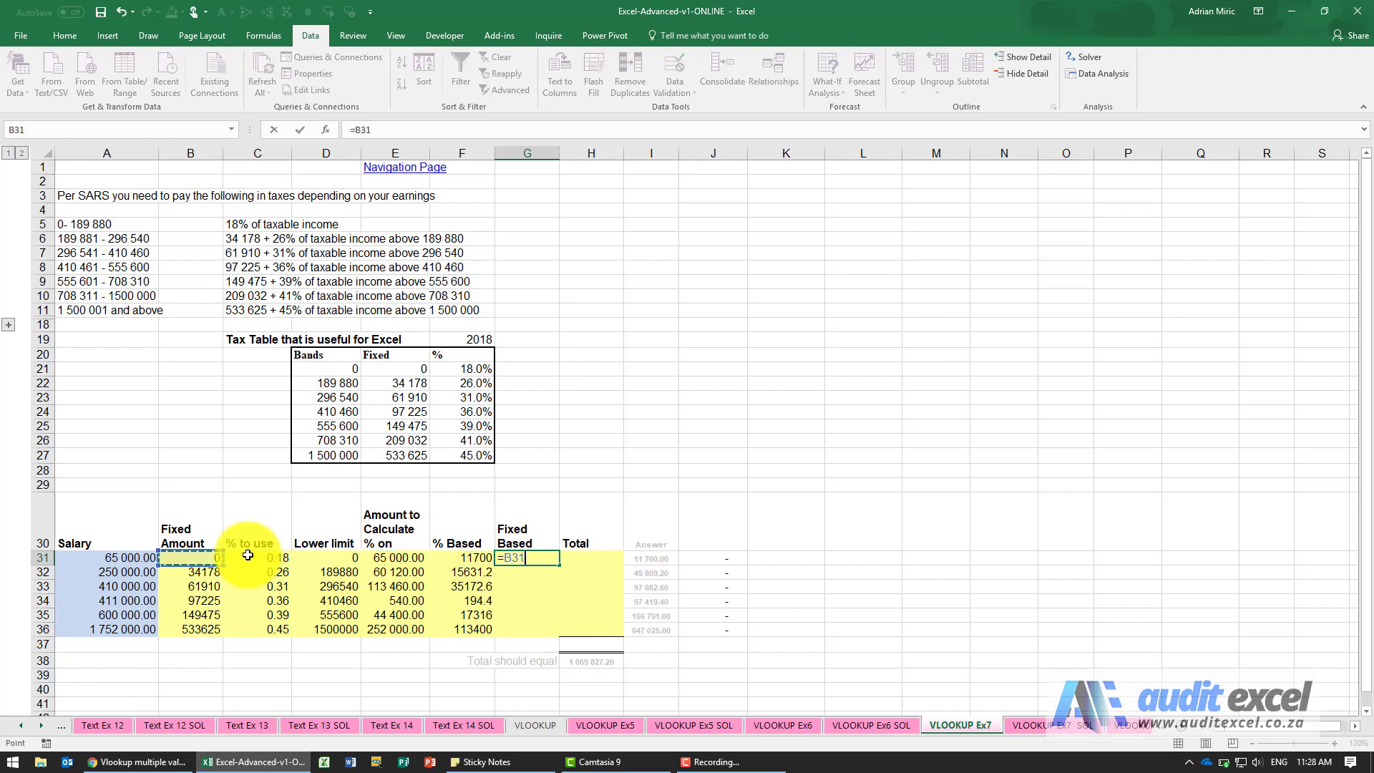
key("ctrl+Return")
key("shift+Down")
key("shift+Down")
key("shift+Down")
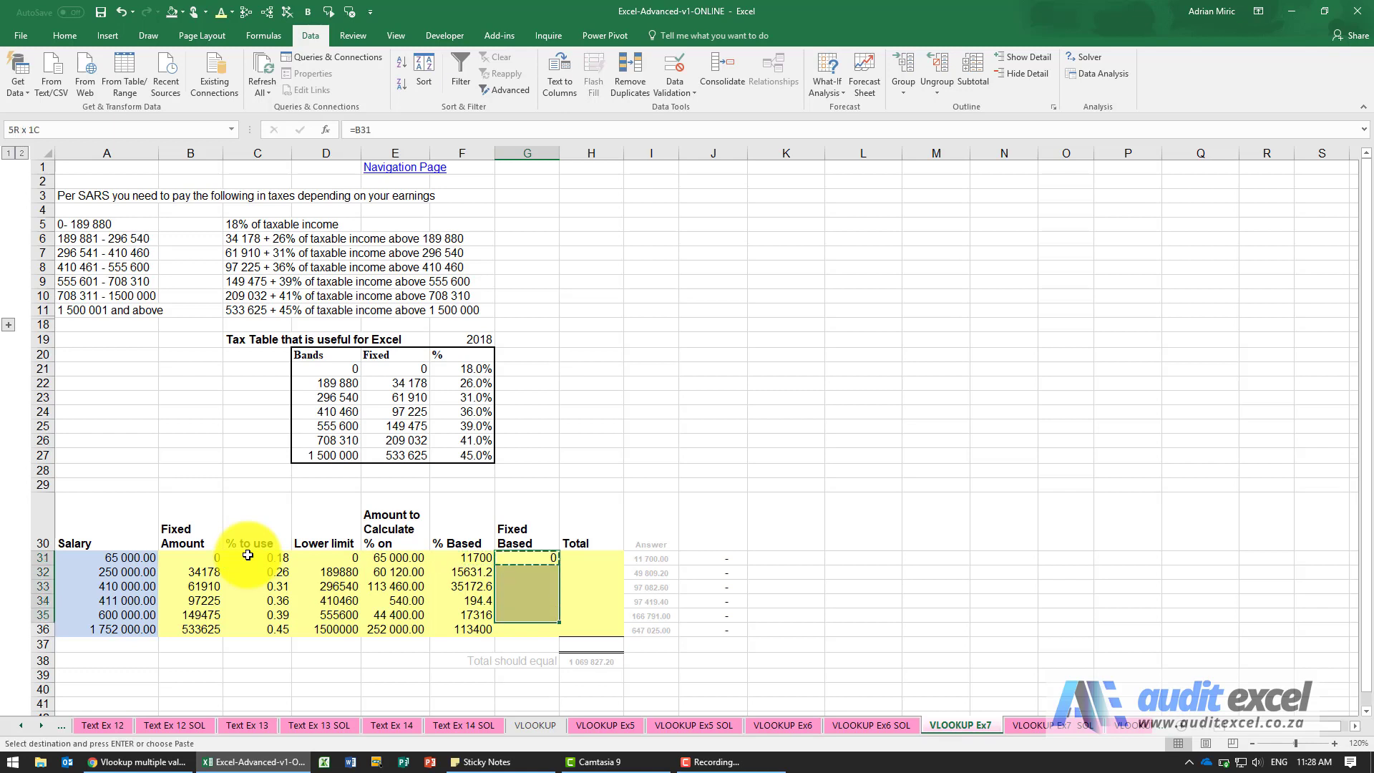
key("ctrl+v")
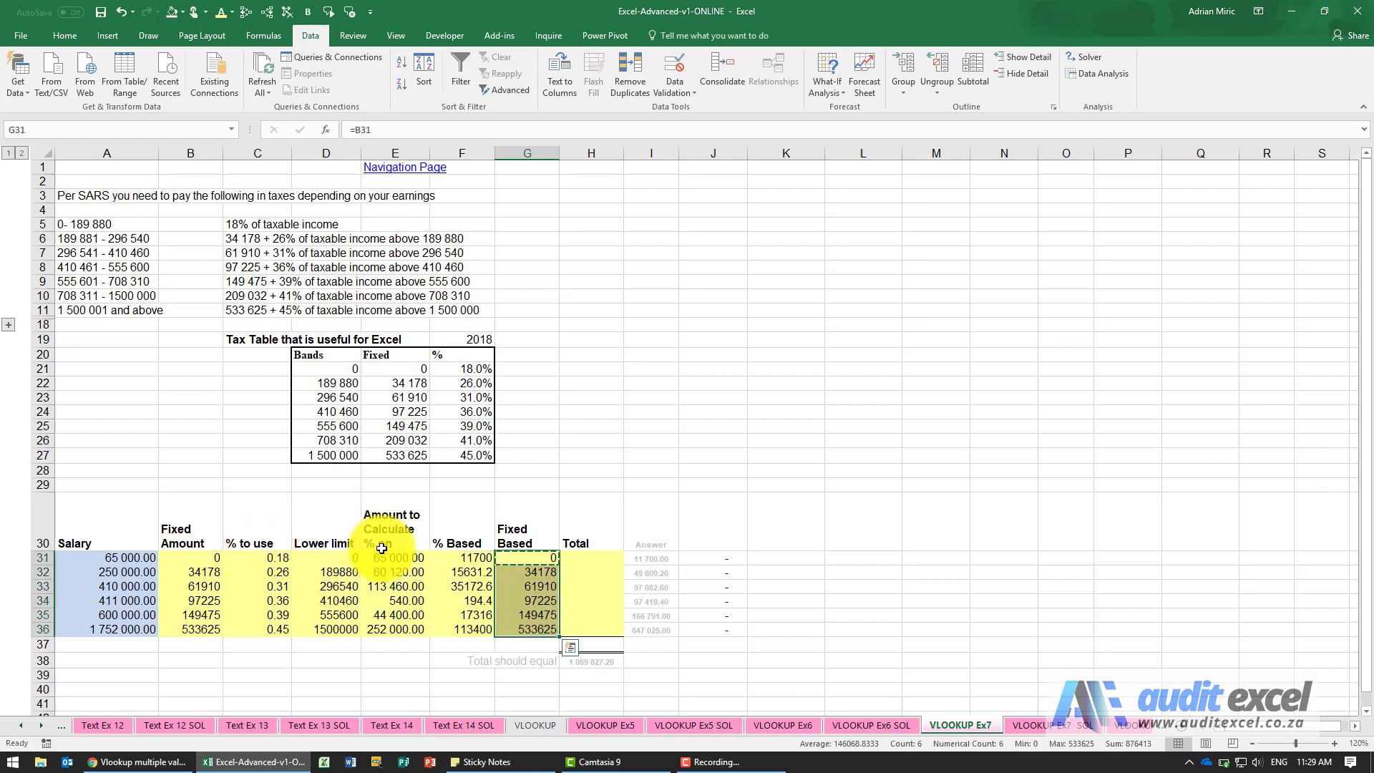
Enter =F31+G31 in H31 and paste it into H32:H36
left_click(591, 559)
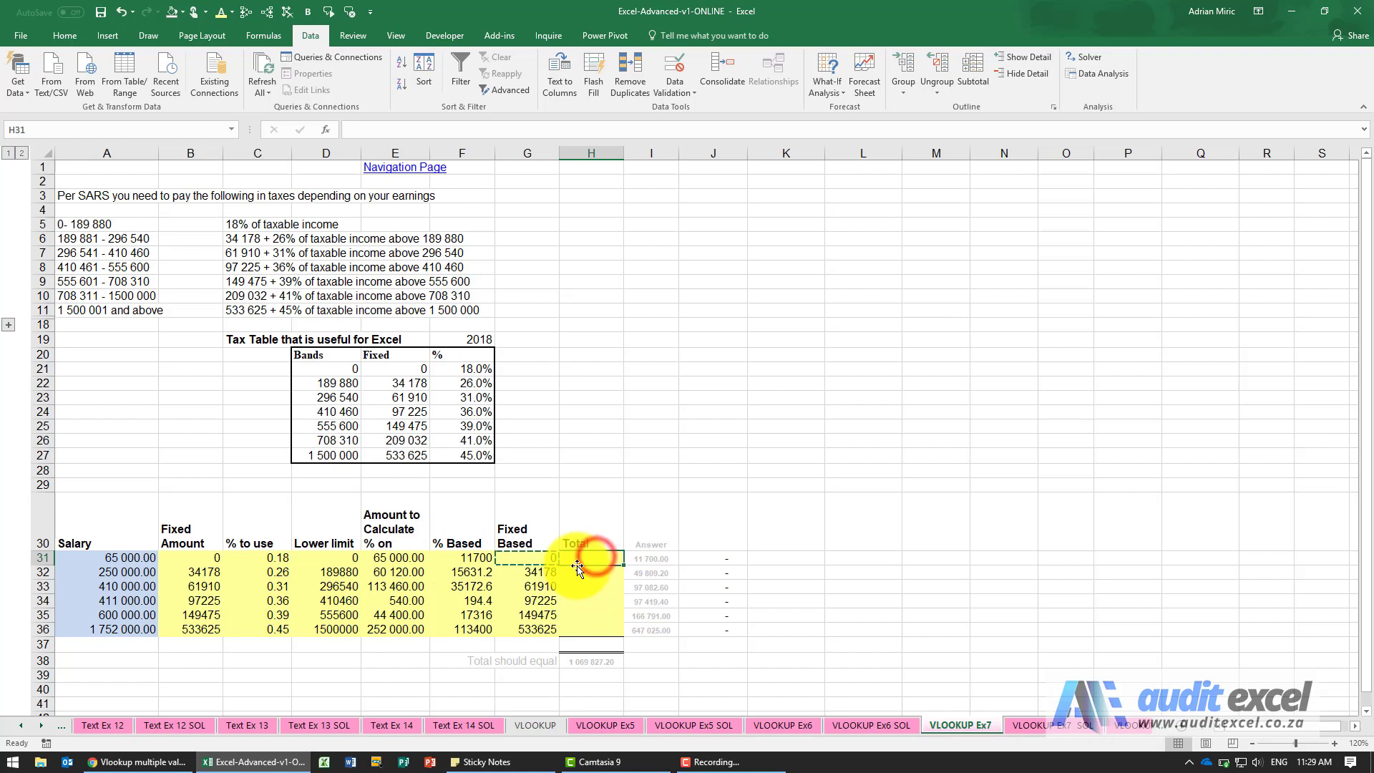
type("=")
key("Left")
key("Left")
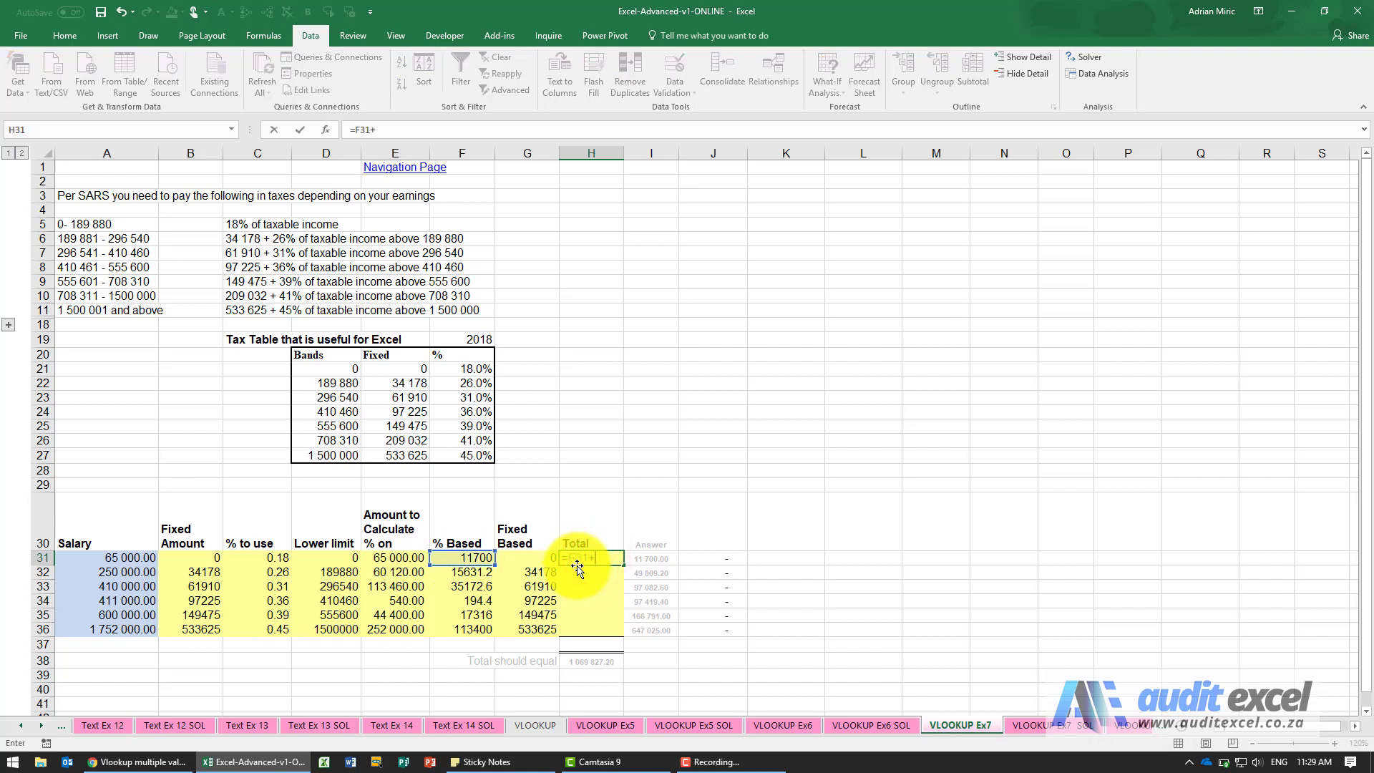
key("ctrl+Return")
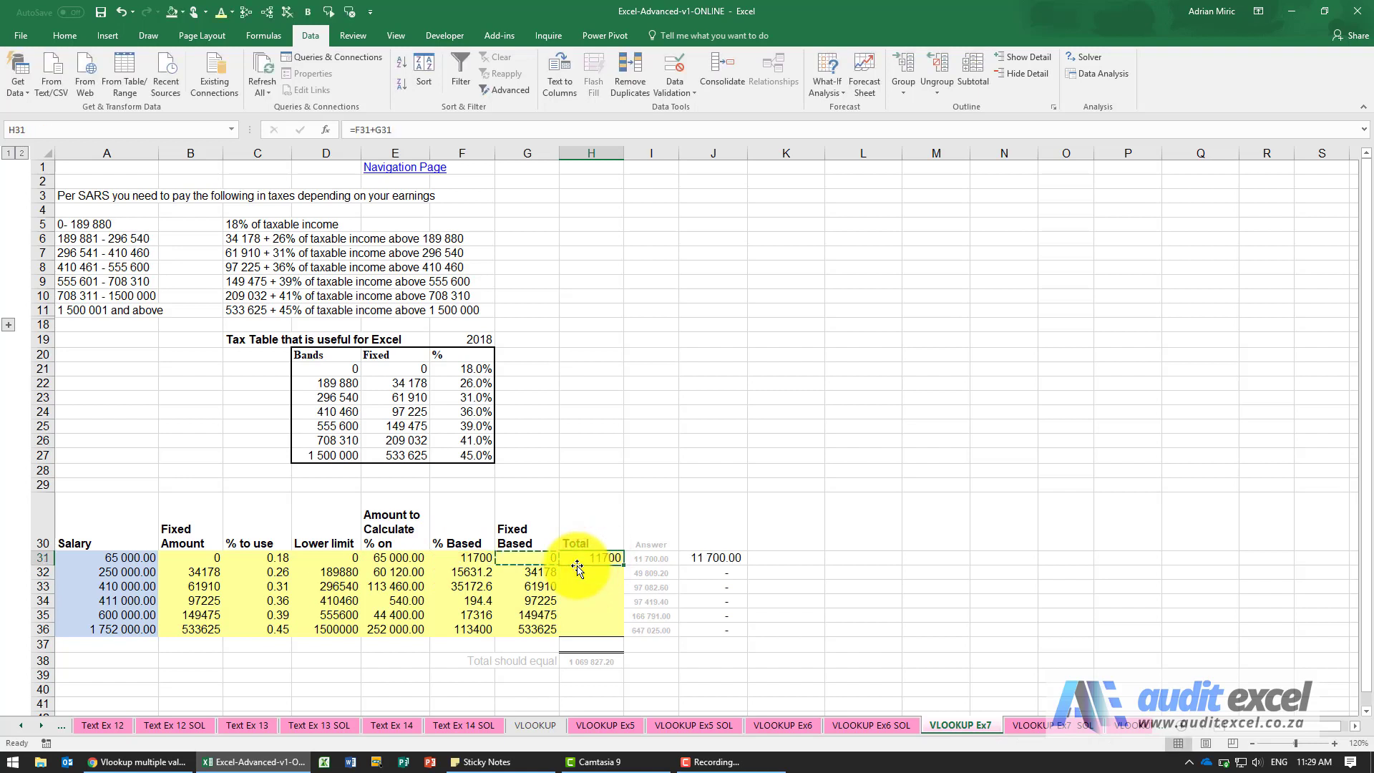
key("ctrl+c")
left_click_drag(577, 569, 577, 587)
key("ctrl+v")
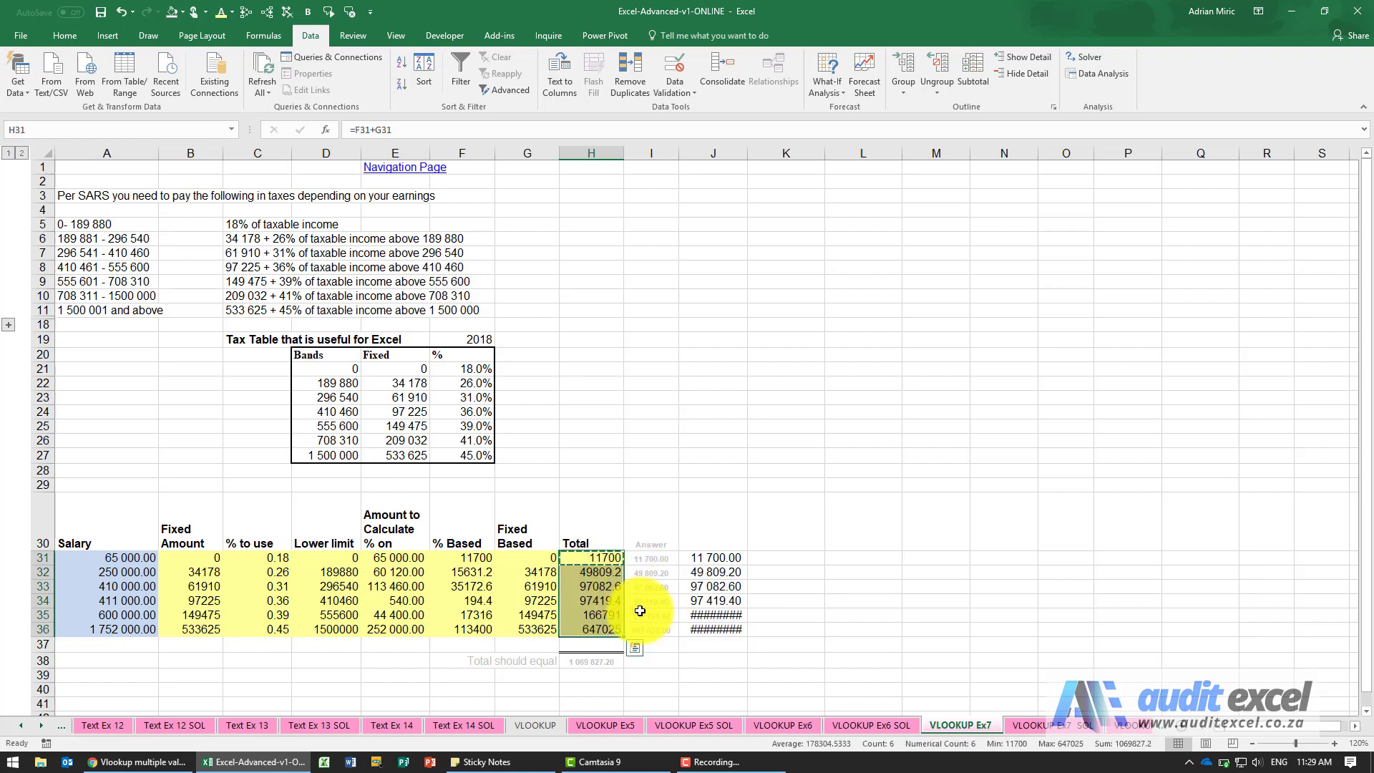
Sum H31:H36 in H37, giving a total of 1069827.2
left_click(604, 645)
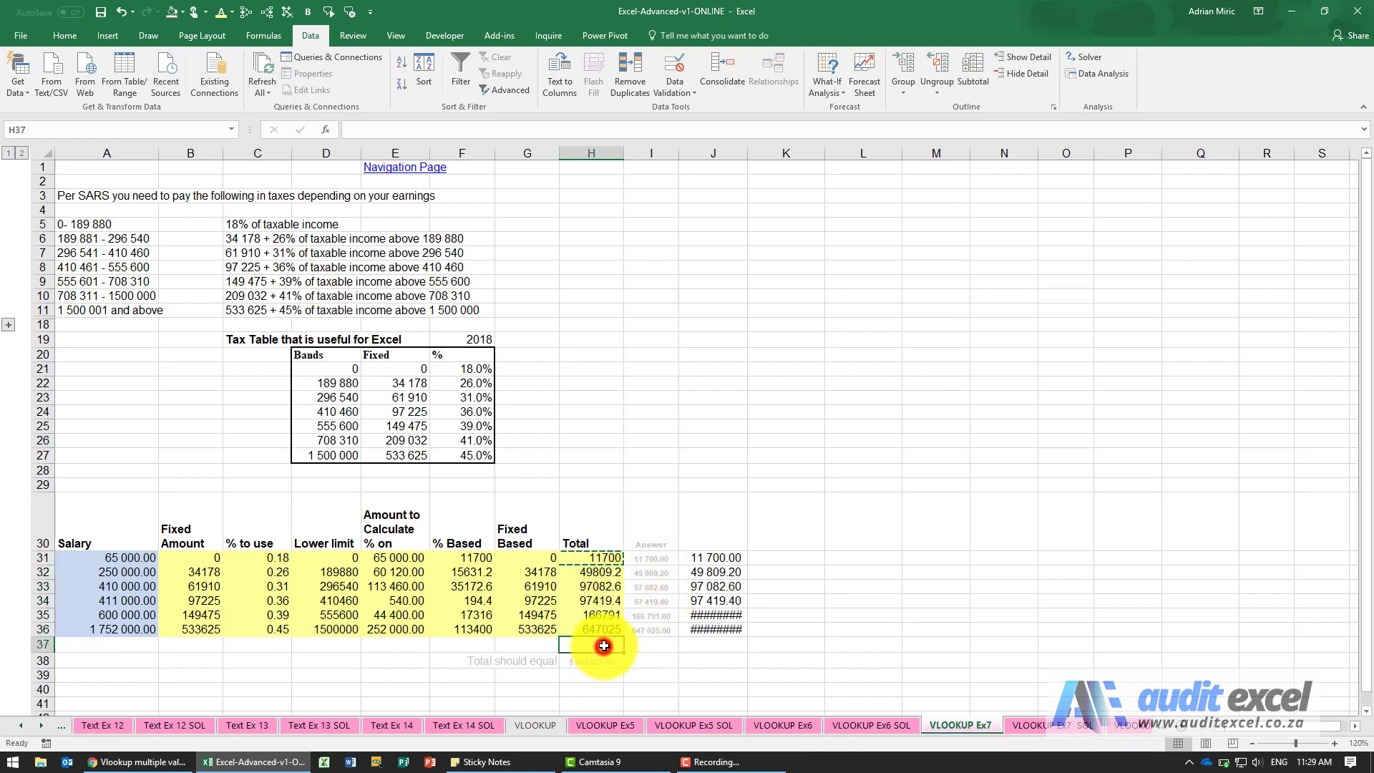
type("=sum(")
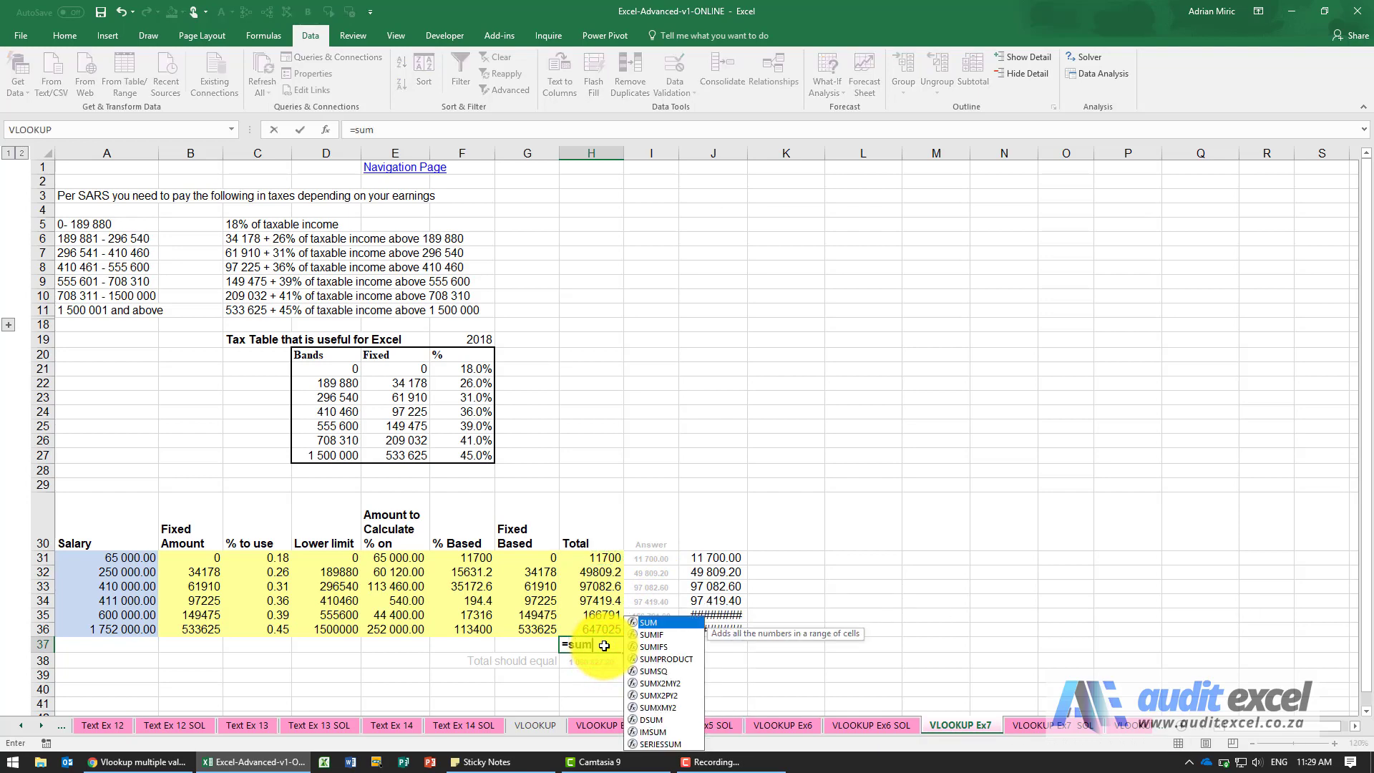
key("shift+Up")
key("shift+Up")
key("shift+Up")
key("shift+Up")
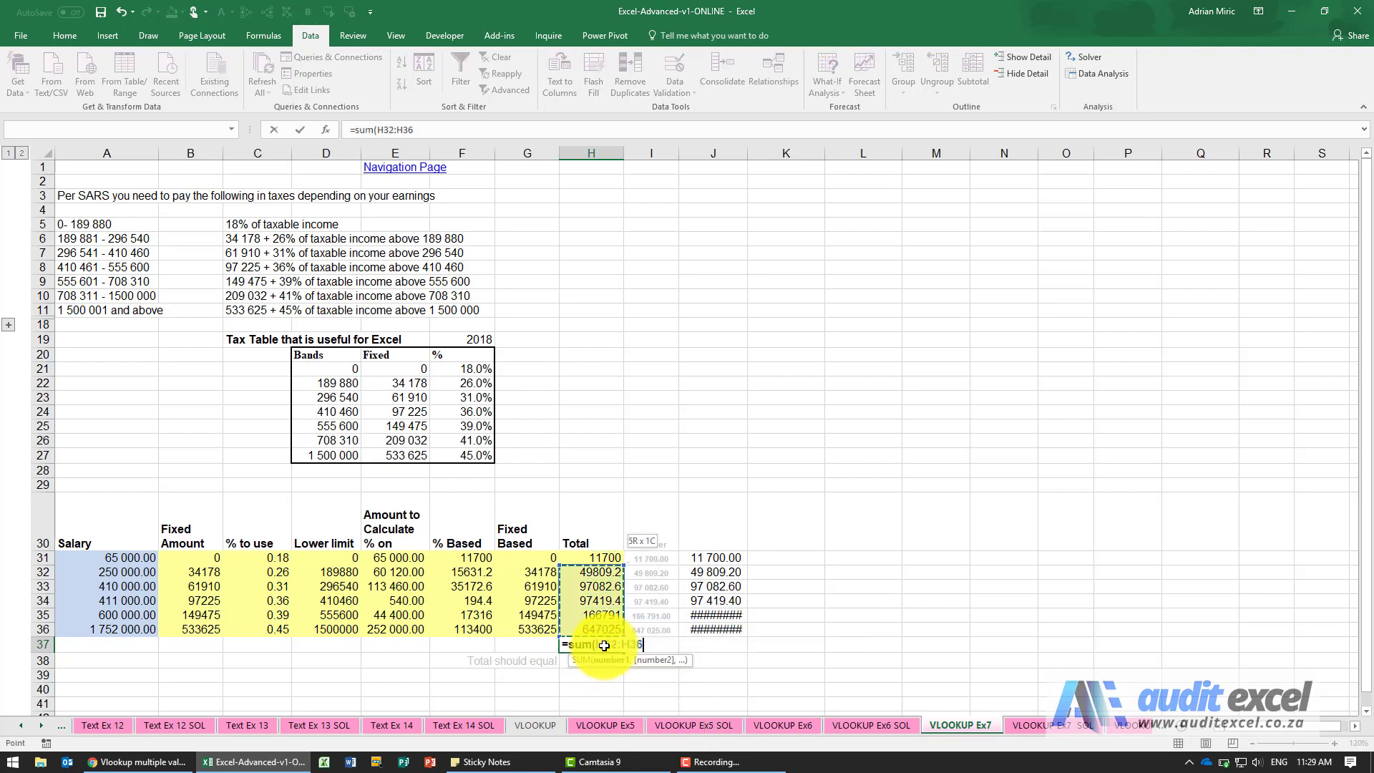
key("ctrl+Return")
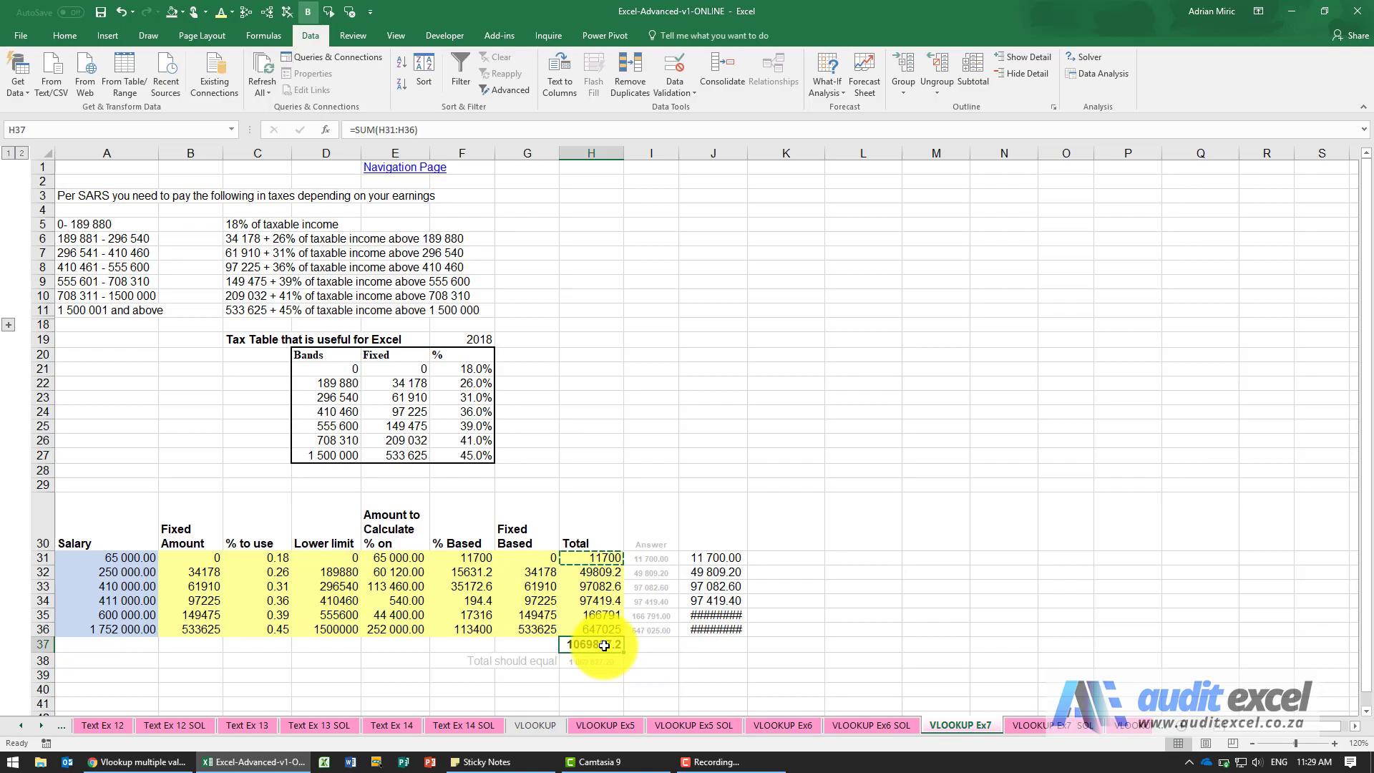